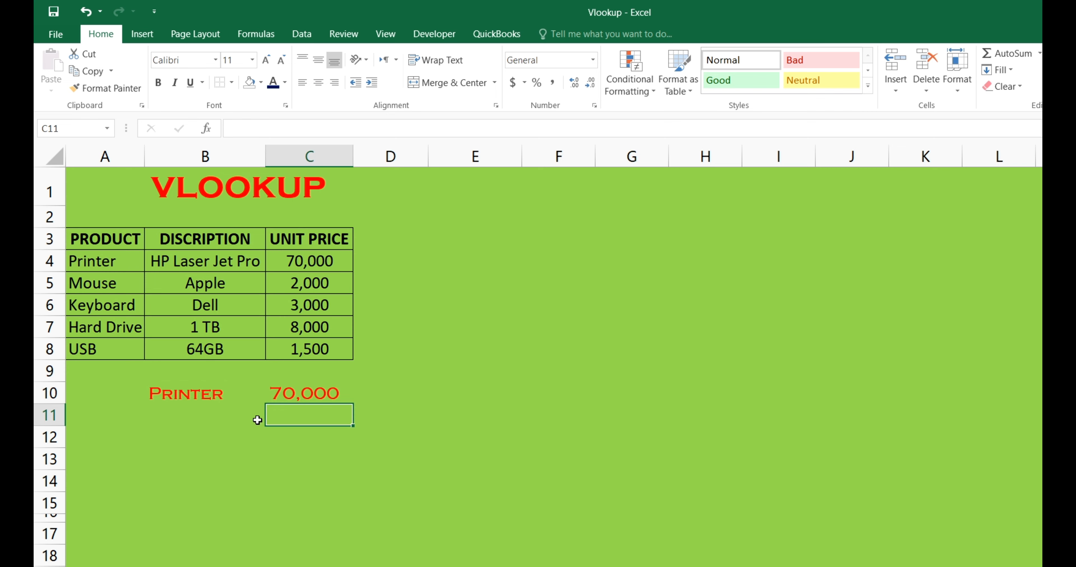
# Change the lookup product in B10 to Hard Drive
pyautogui.click(192, 402)
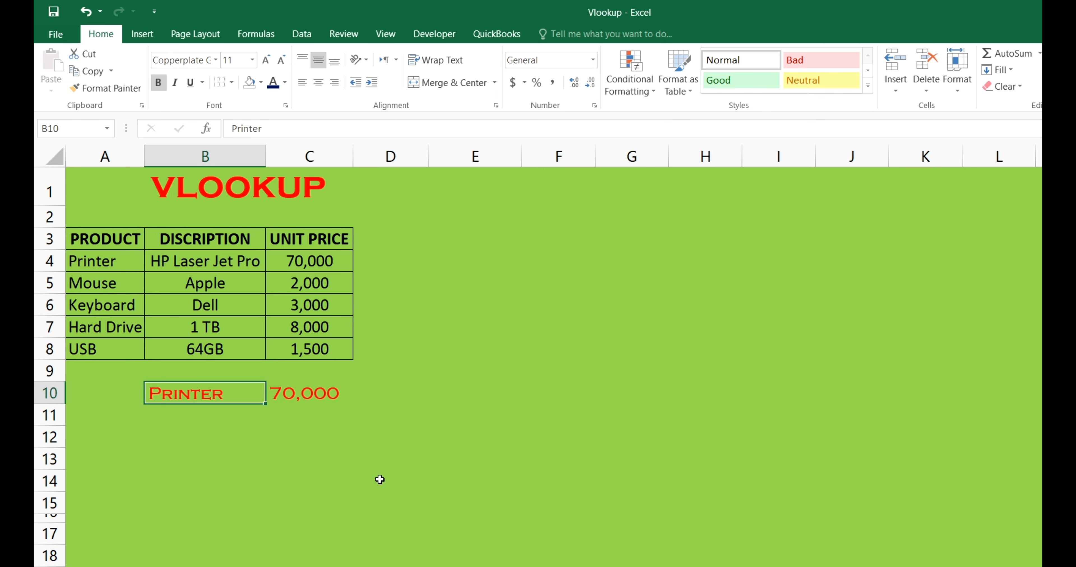
pyautogui.write('Hard')
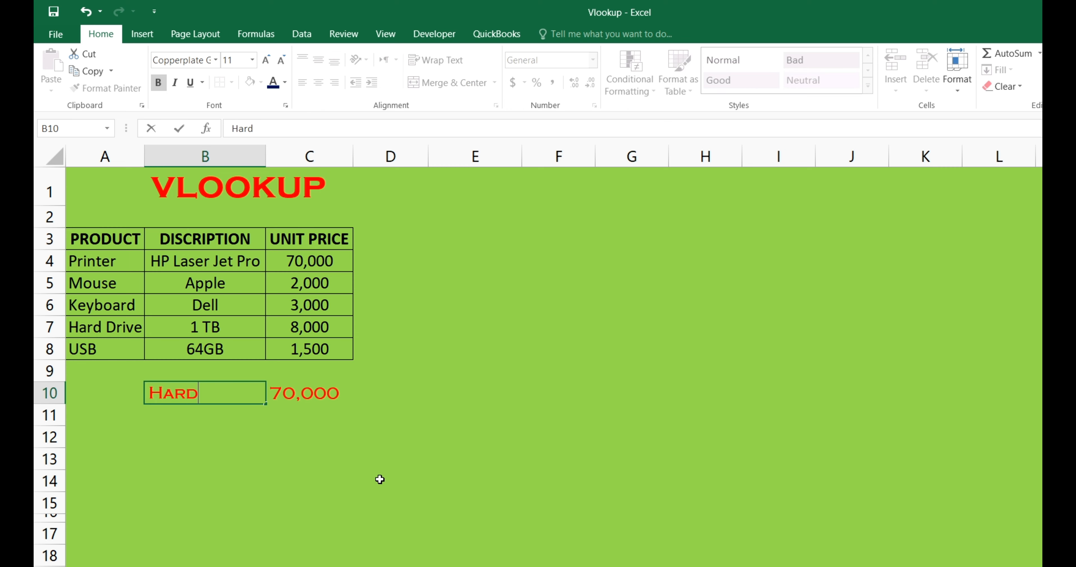
pyautogui.write(' Drive')
pyautogui.press('Return')
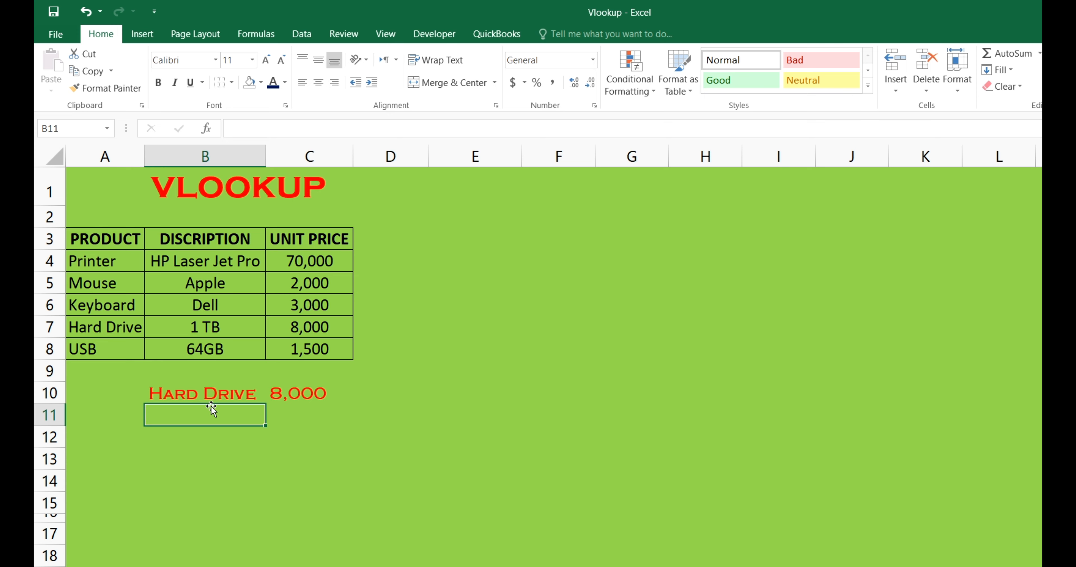
# Change the lookup product in B10 to Mouse
pyautogui.click(209, 393)
pyautogui.write('MOuse')
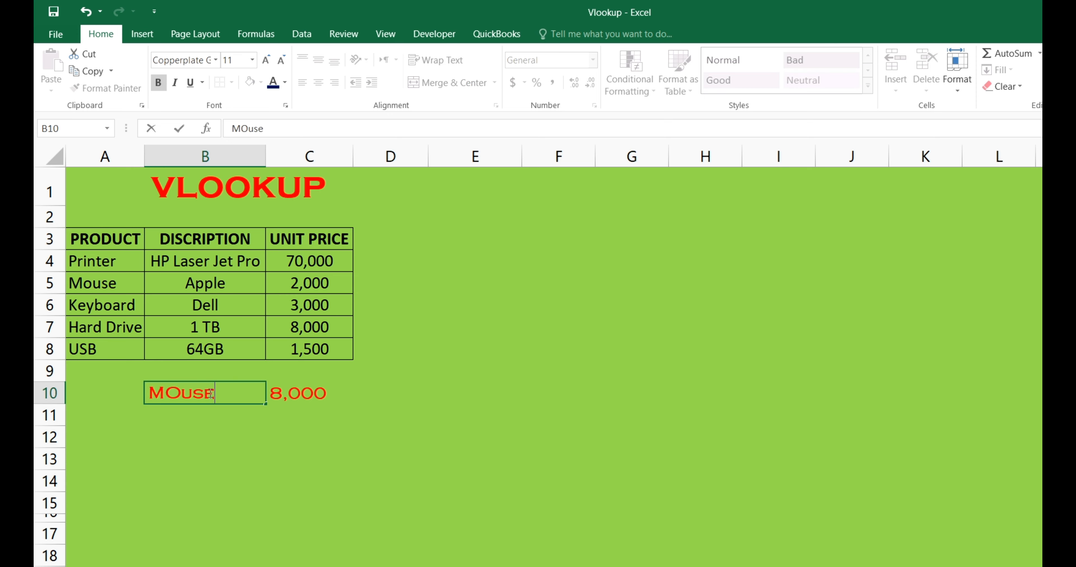
pyautogui.press('Return')
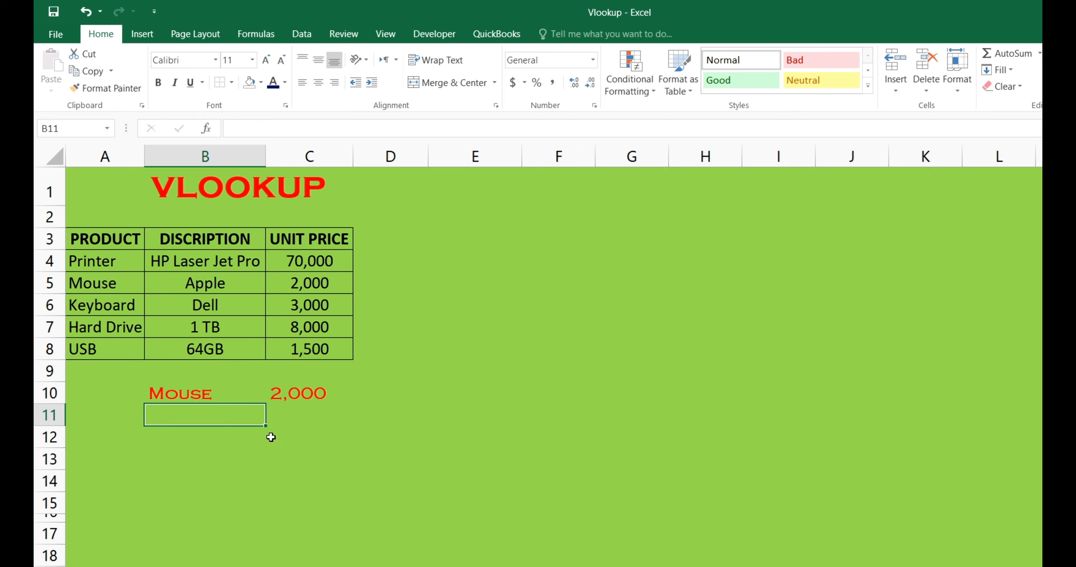
# Start a second table in row 12 with the headers Product in A12 and Discription in B12
pyautogui.click(82, 435)
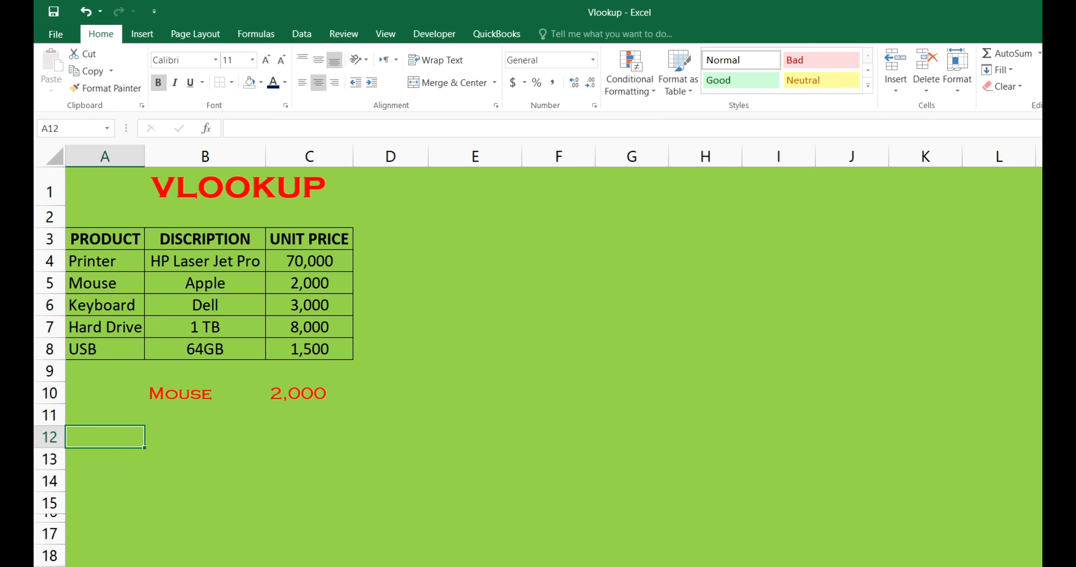
pyautogui.write('Product')
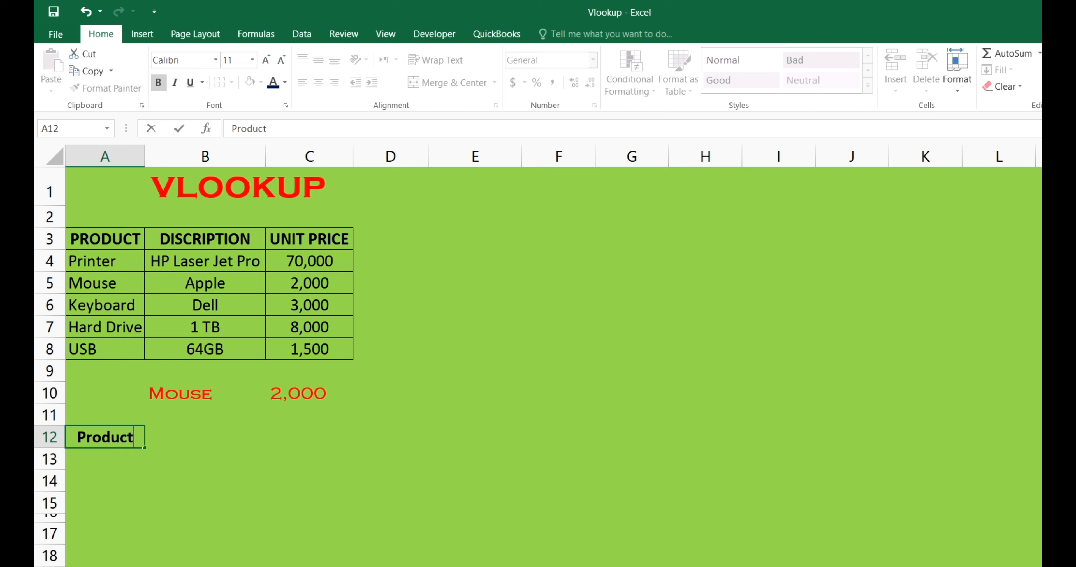
pyautogui.press('Tab')
pyautogui.write('Di')
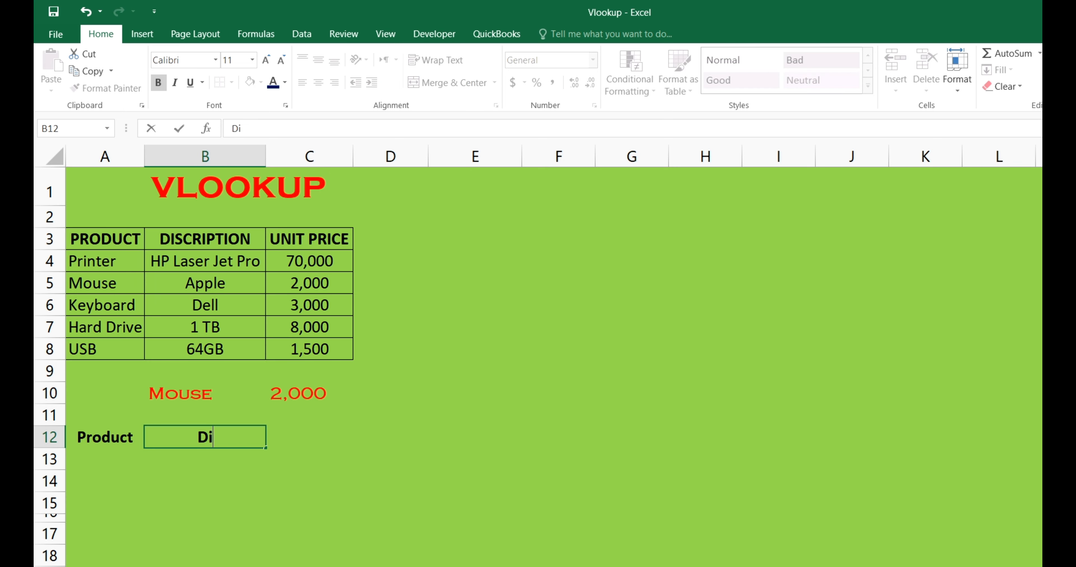
pyautogui.write('scription')
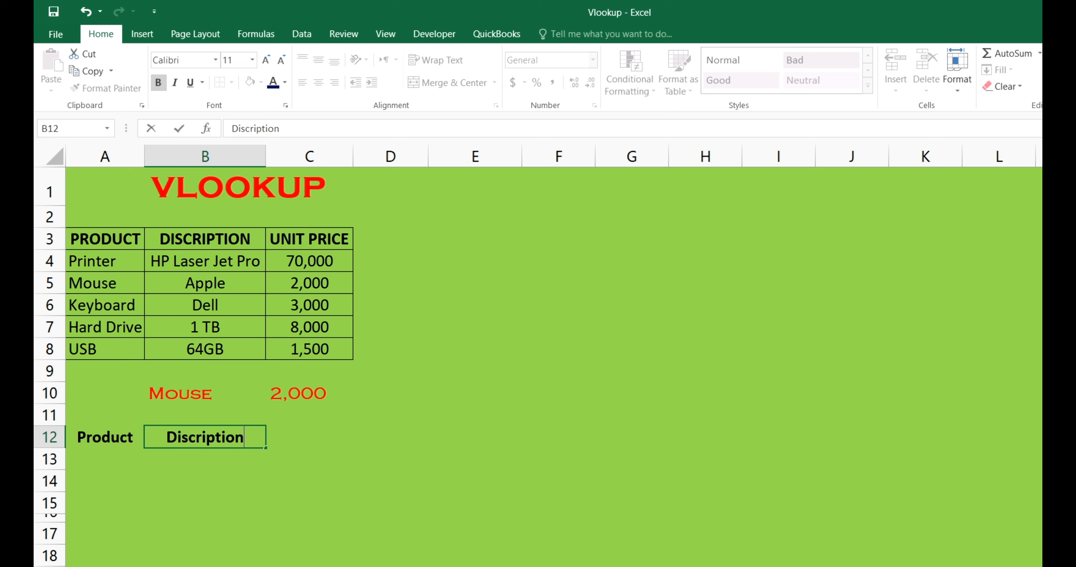
pyautogui.press('Tab')
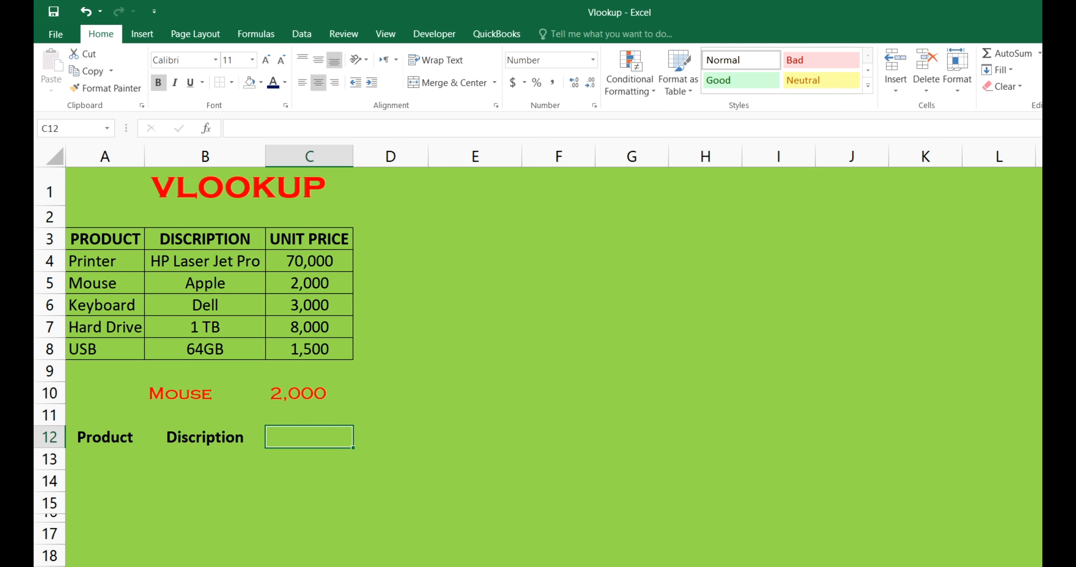
# Add the headers Quantity in C12 and Unit Price in D12
pyautogui.write('Quantity')
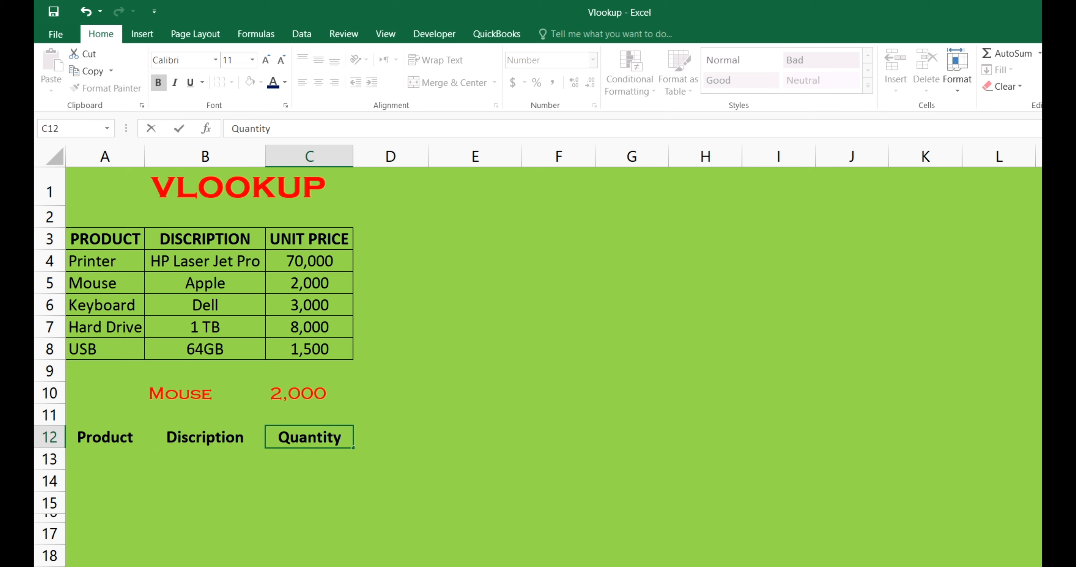
pyautogui.press('Tab')
pyautogui.write('Unit')
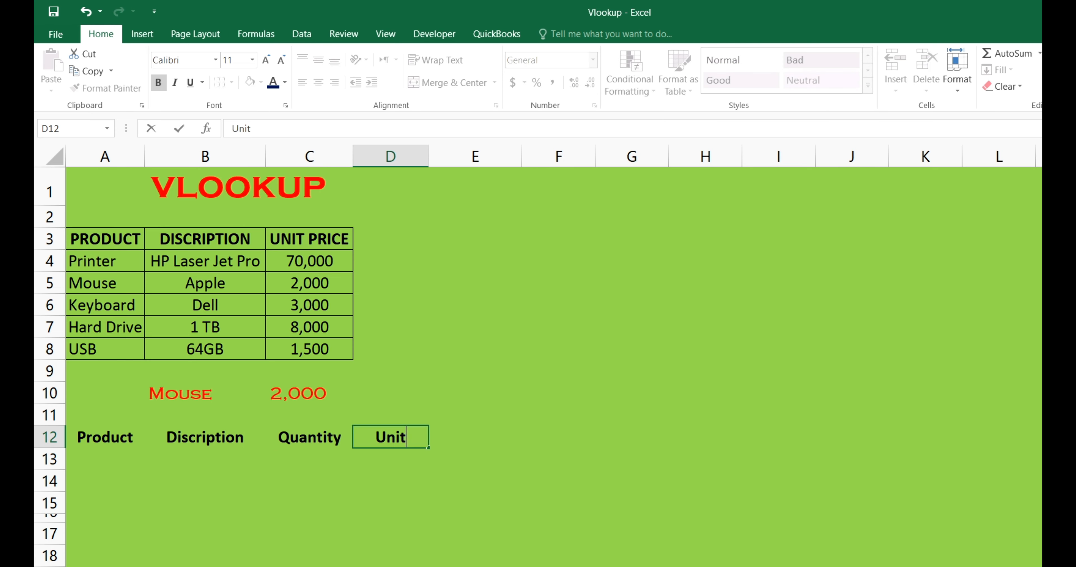
pyautogui.write(' Price')
# Add Total Price as the last header of the new table, in E12
pyautogui.press('Tab')
pyautogui.write('Totla')
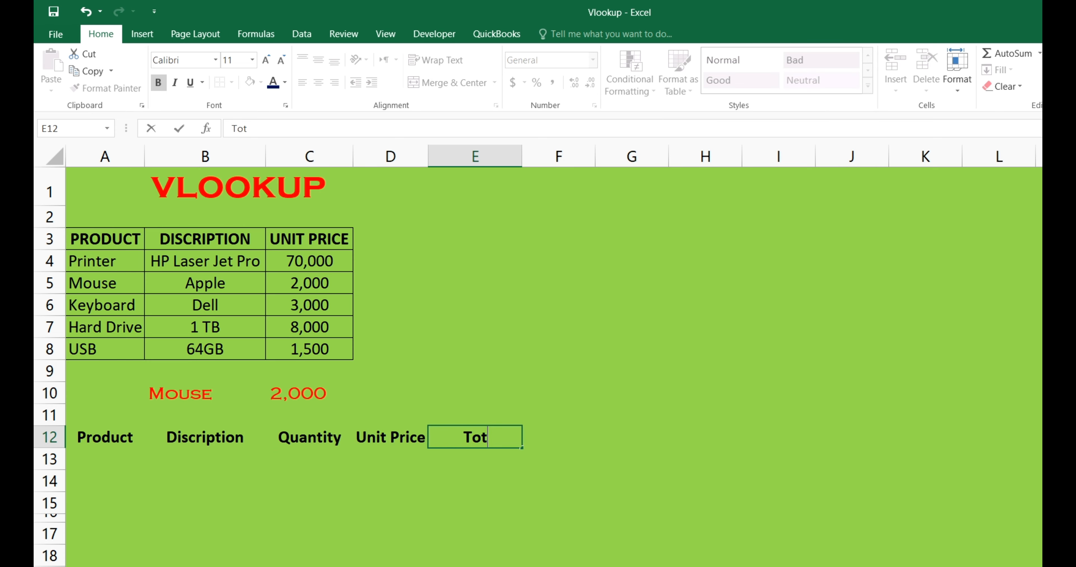
pyautogui.press('BackSpace')
pyautogui.press('BackSpace')
pyautogui.write('al Pro')
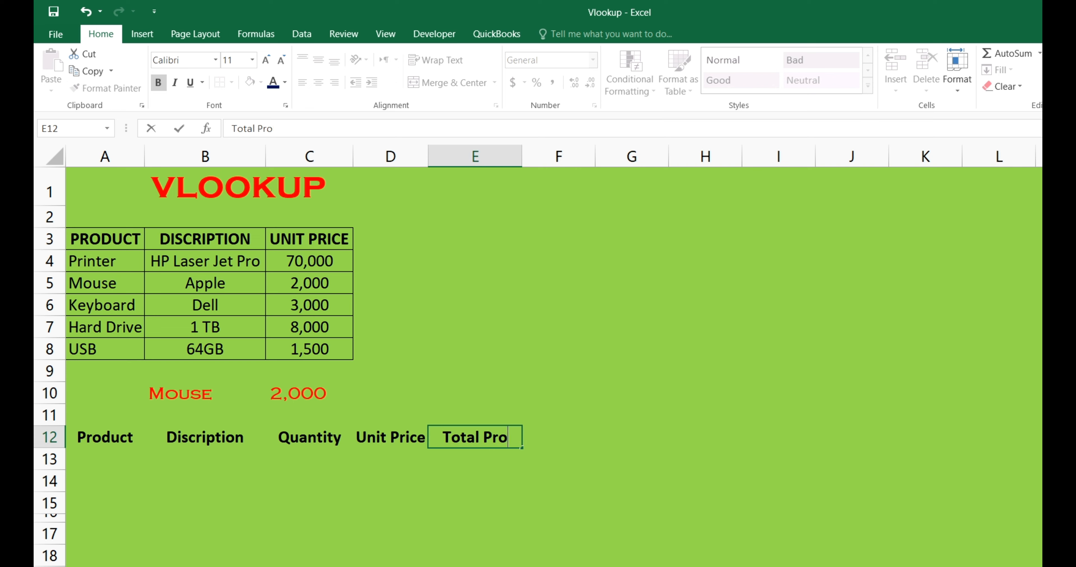
pyautogui.press('BackSpace')
pyautogui.write('rice')
pyautogui.press('Return')
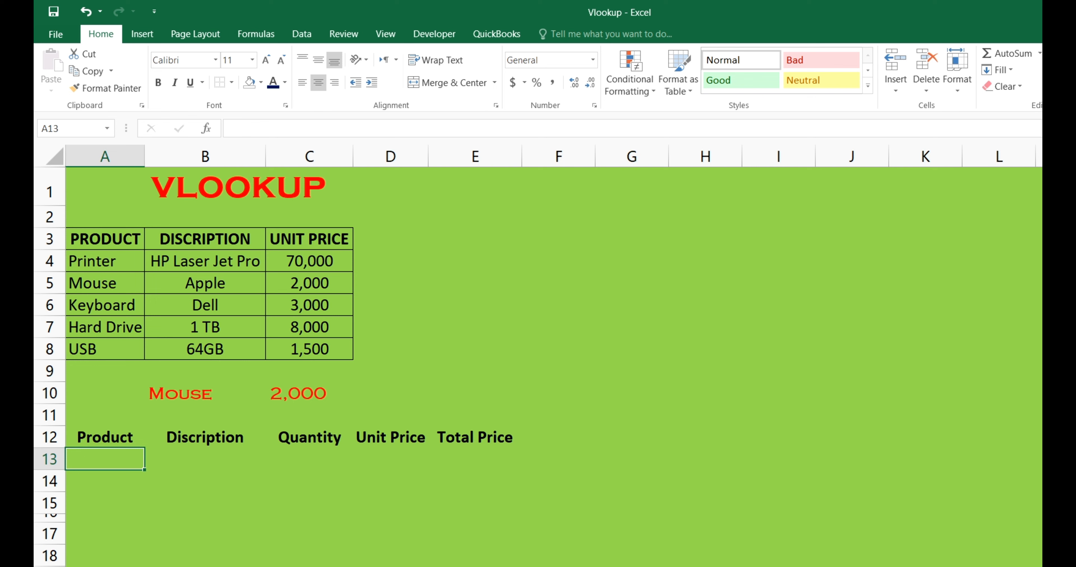
# Enter Mouse as the first product of the new table, in A13
pyautogui.write('Mouse')
pyautogui.press('Tab')
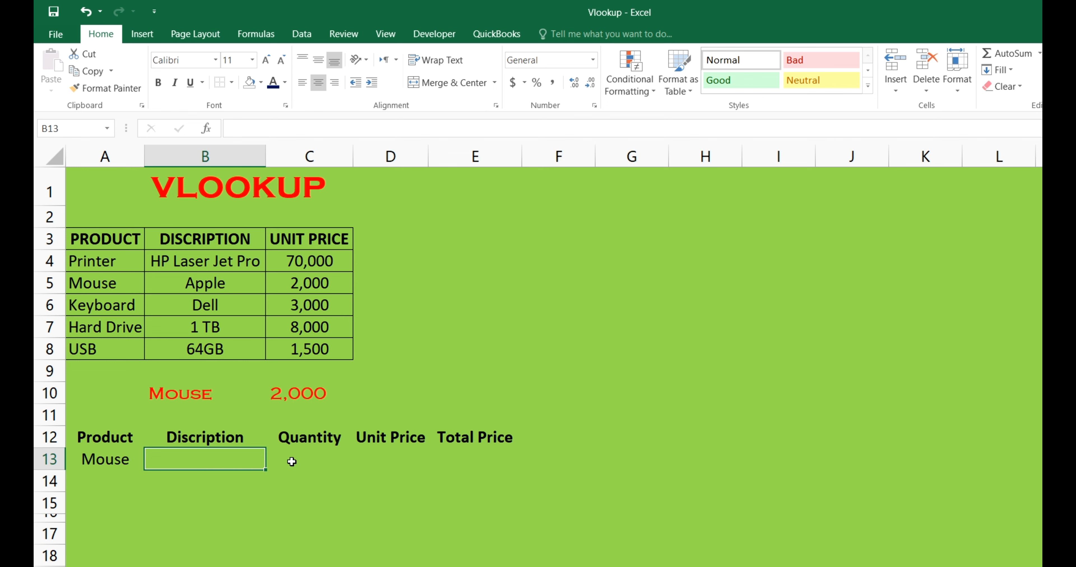
pyautogui.click(104, 461)
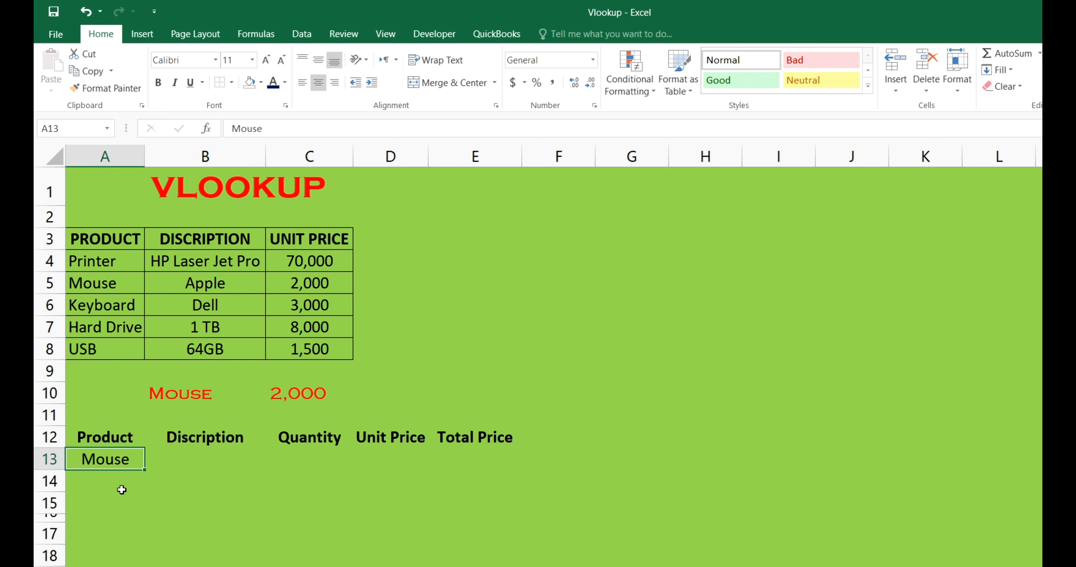
pyautogui.click(321, 464)
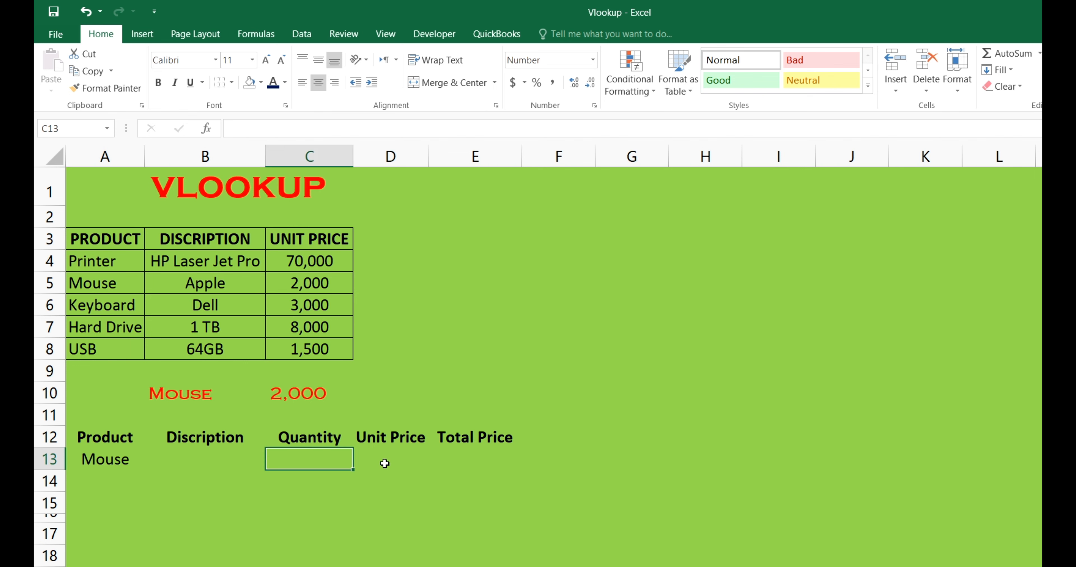
pyautogui.click(207, 459)
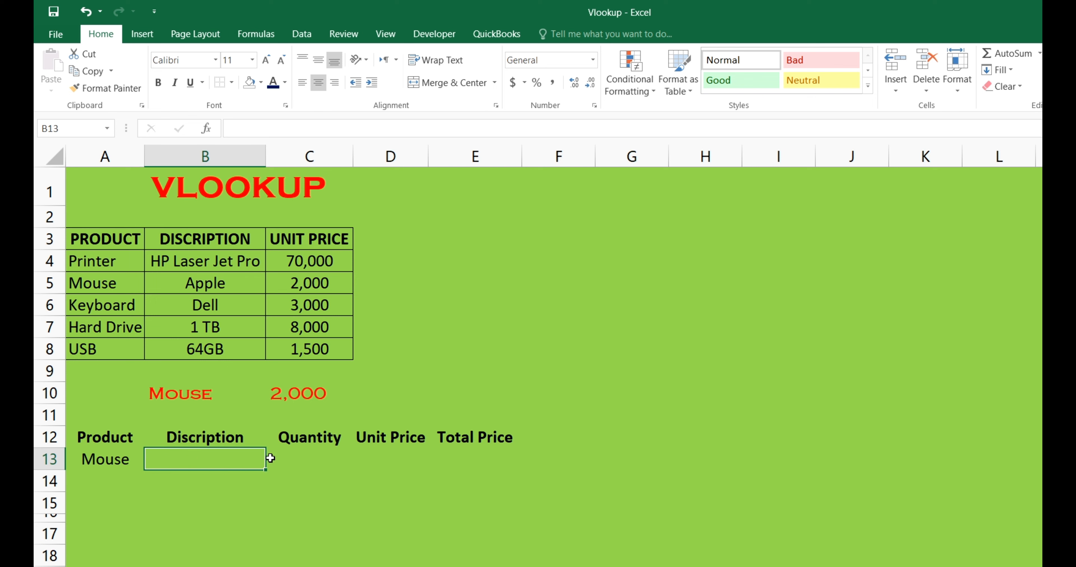
pyautogui.click(389, 464)
pyautogui.click(474, 459)
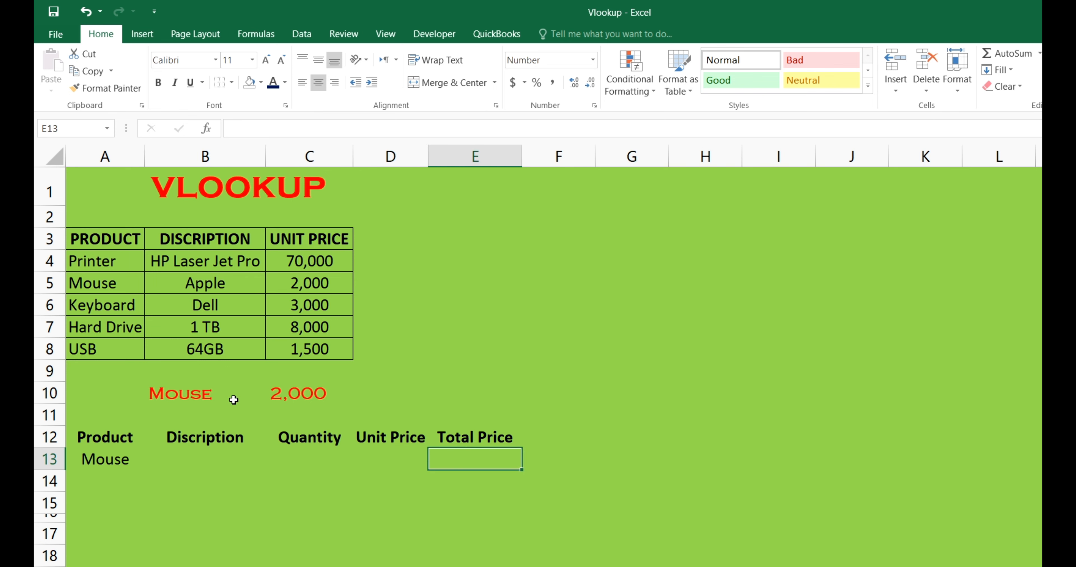
# Begin a VLOOKUP formula in B13, using the product in A13 as the lookup value
pyautogui.click(195, 458)
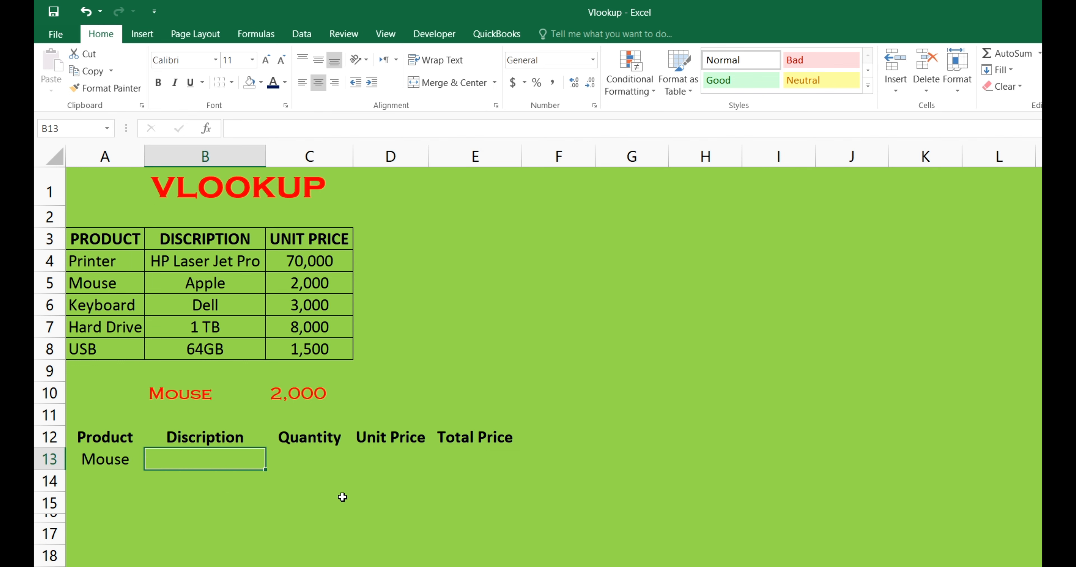
pyautogui.write('=vl')
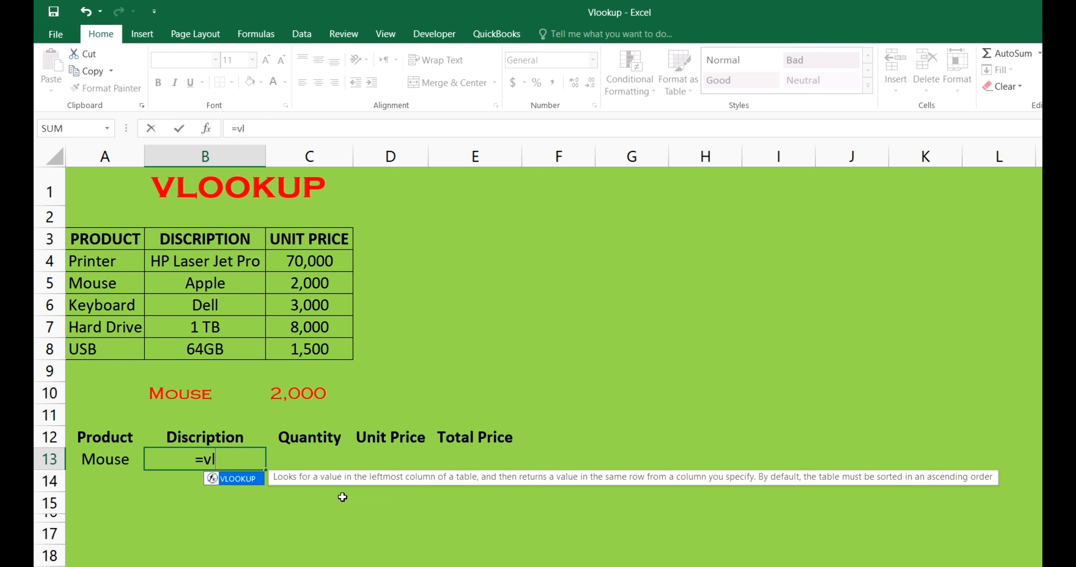
pyautogui.write('ook')
pyautogui.press('Tab')
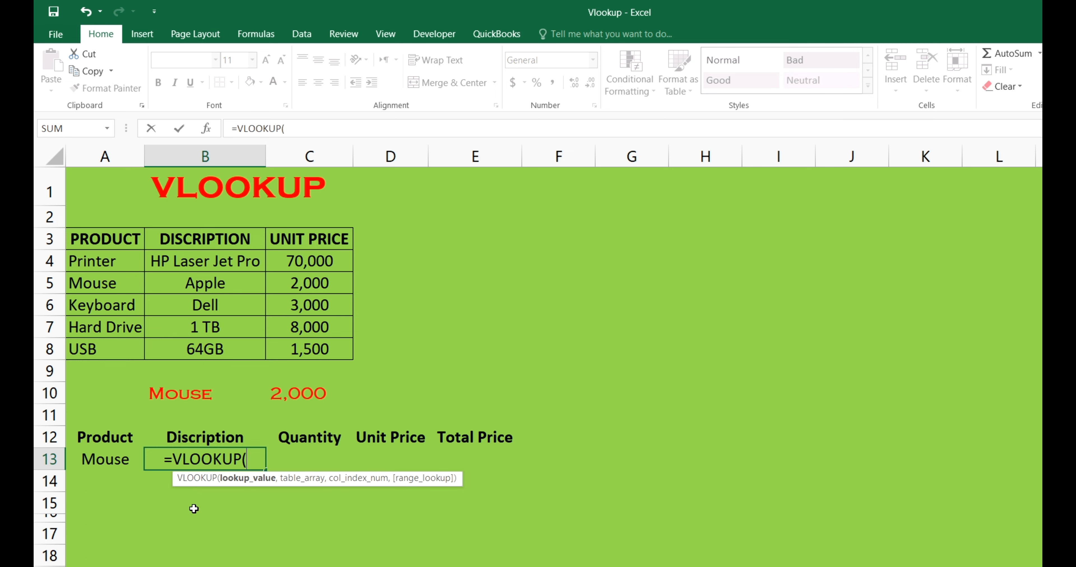
pyautogui.click(86, 461)
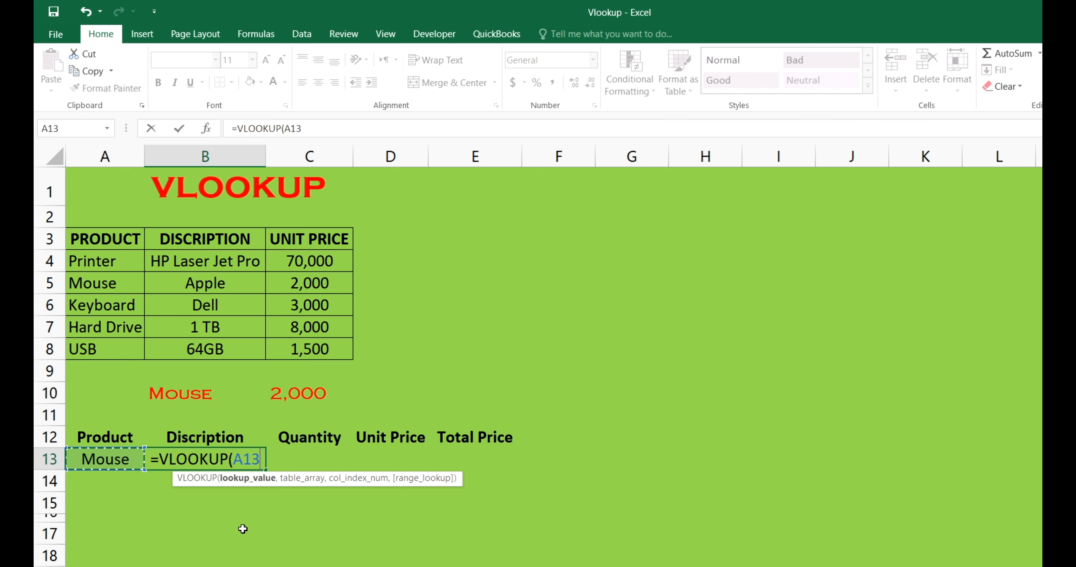
pyautogui.write(',')
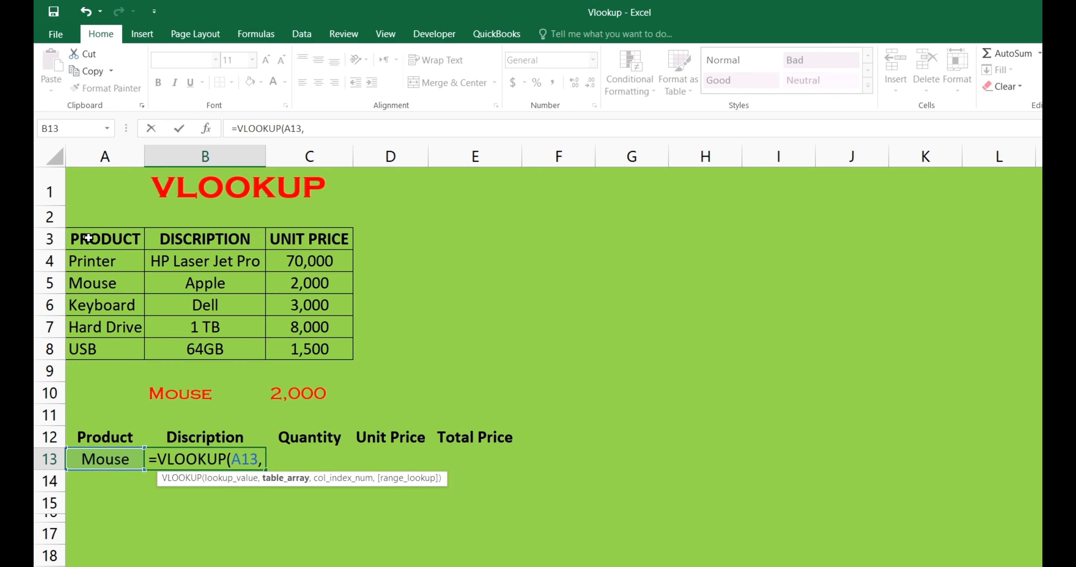
# Complete the VLOOKUP with the absolute table range $A$3:$C$8, column index 2 and range lookup 0
pyautogui.moveTo(90, 246); pyautogui.dragTo(323, 348)
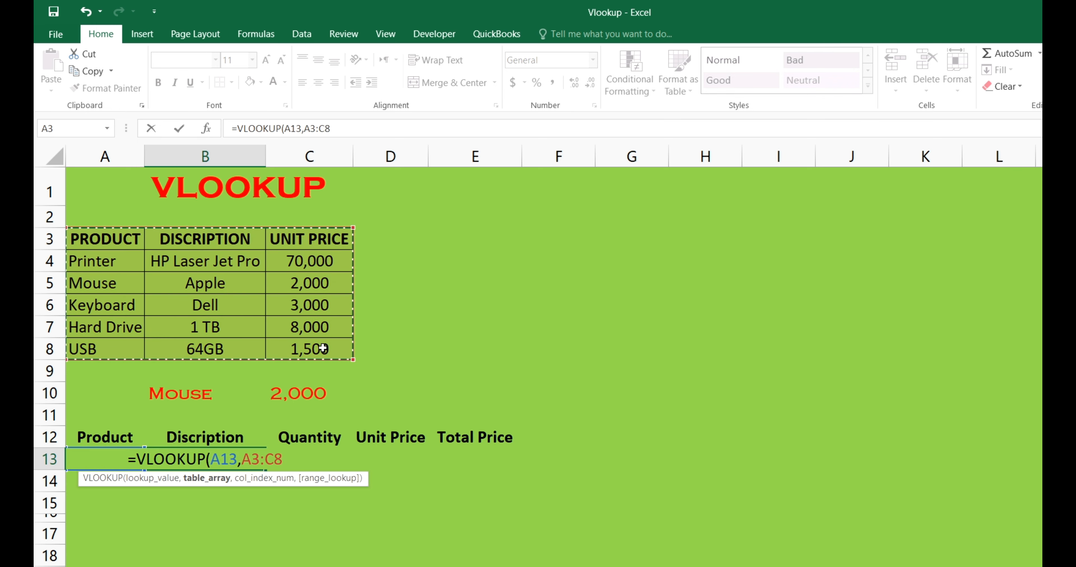
pyautogui.press('F4')
pyautogui.write(',')
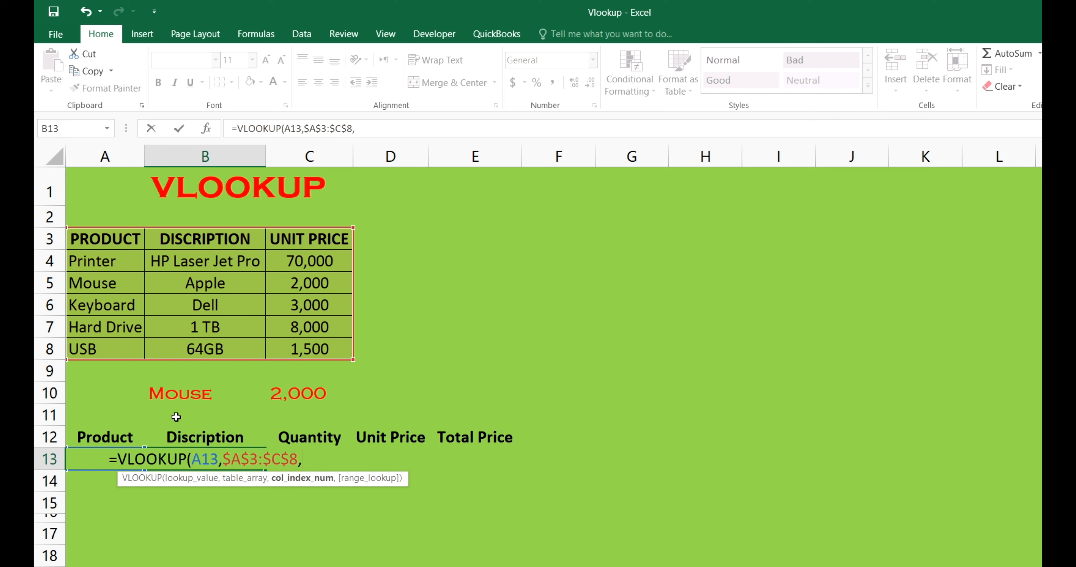
pyautogui.write('2')
pyautogui.write(',')
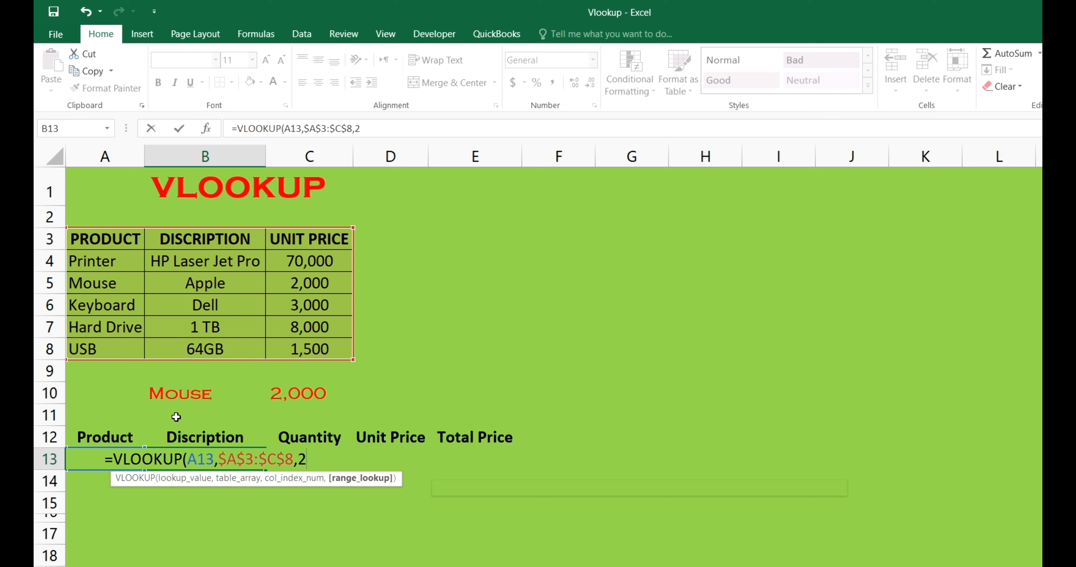
pyautogui.write('0')
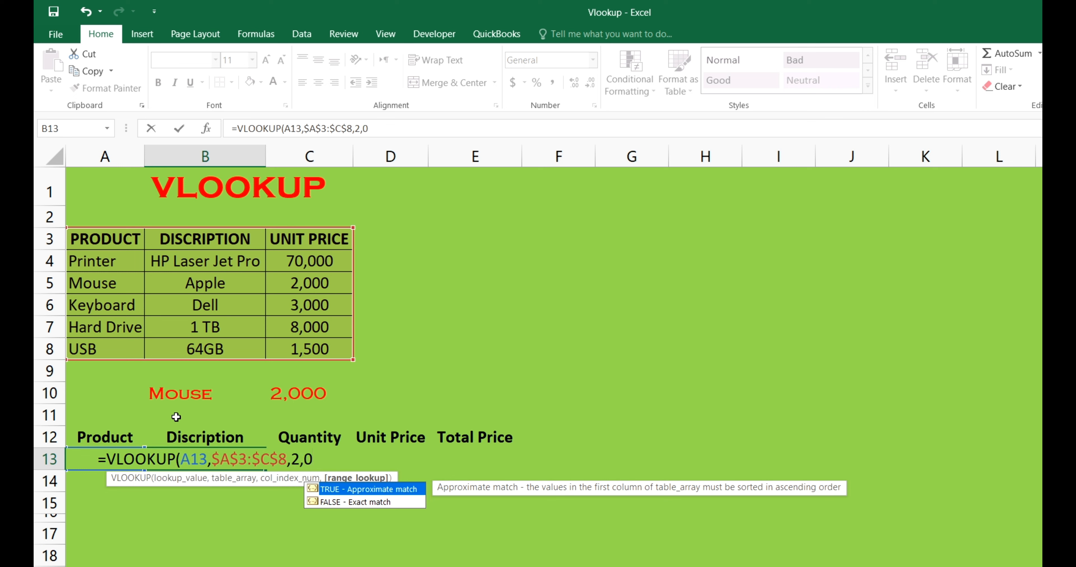
pyautogui.write(')')
pyautogui.press('Return')
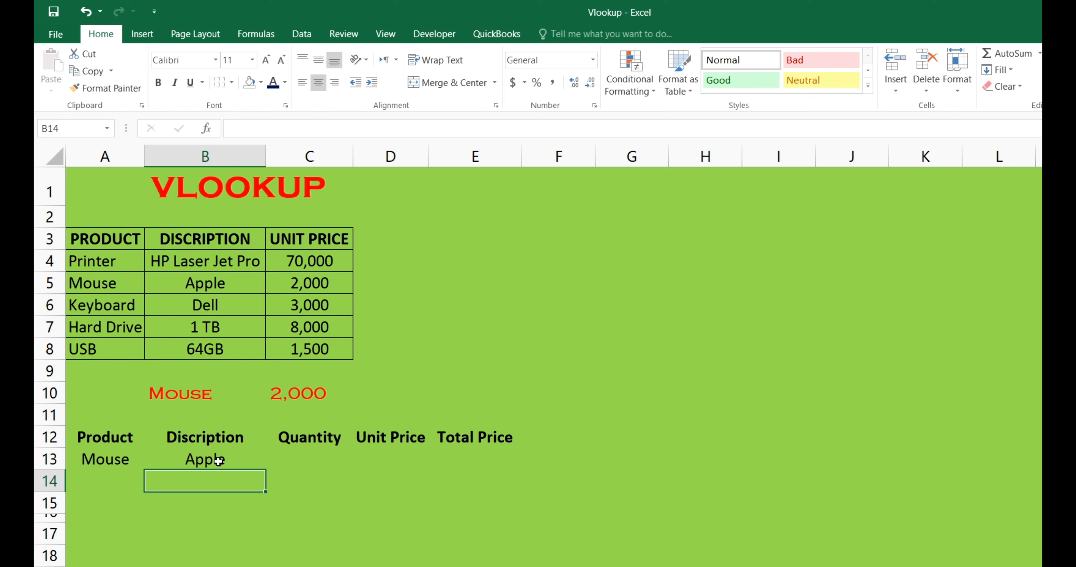
# Enter a quantity of 2 for the Mouse row in C13
pyautogui.click(317, 457)
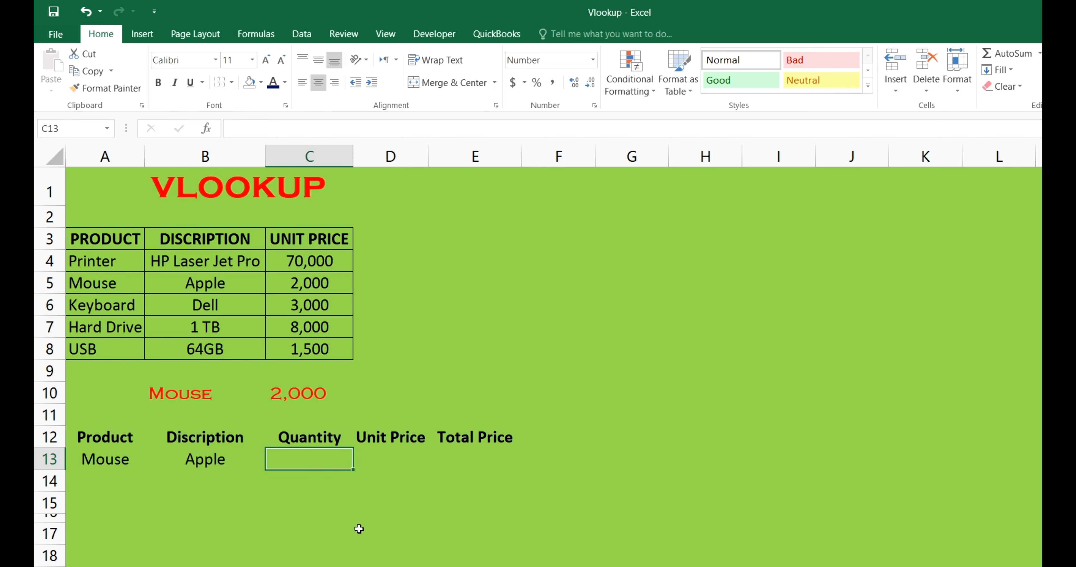
pyautogui.write('2')
# Begin a VLOOKUP formula for the unit price in D13, using the product in A13 as the lookup value
pyautogui.click(396, 456)
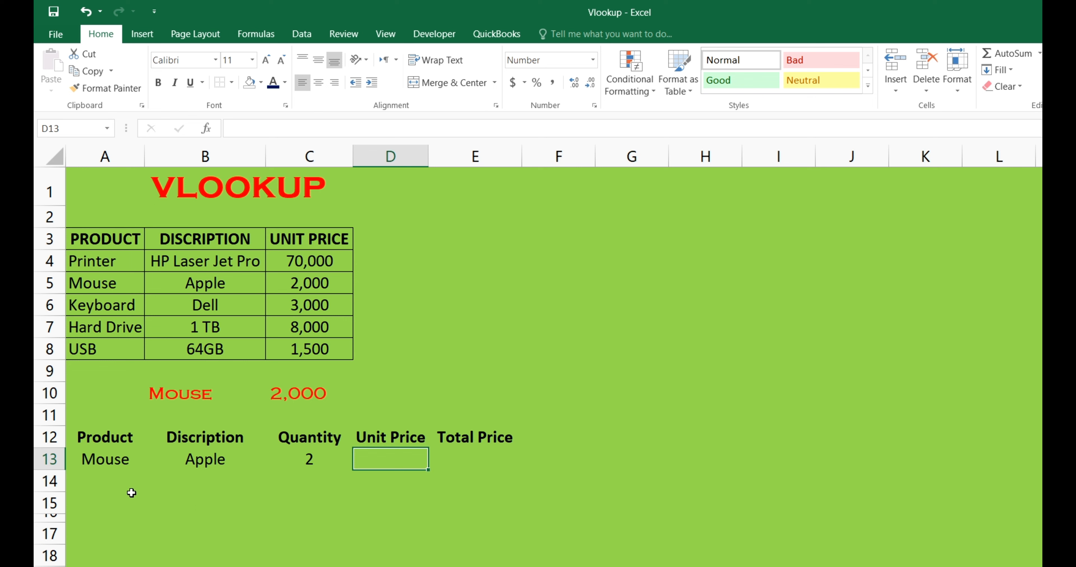
pyautogui.write('=')
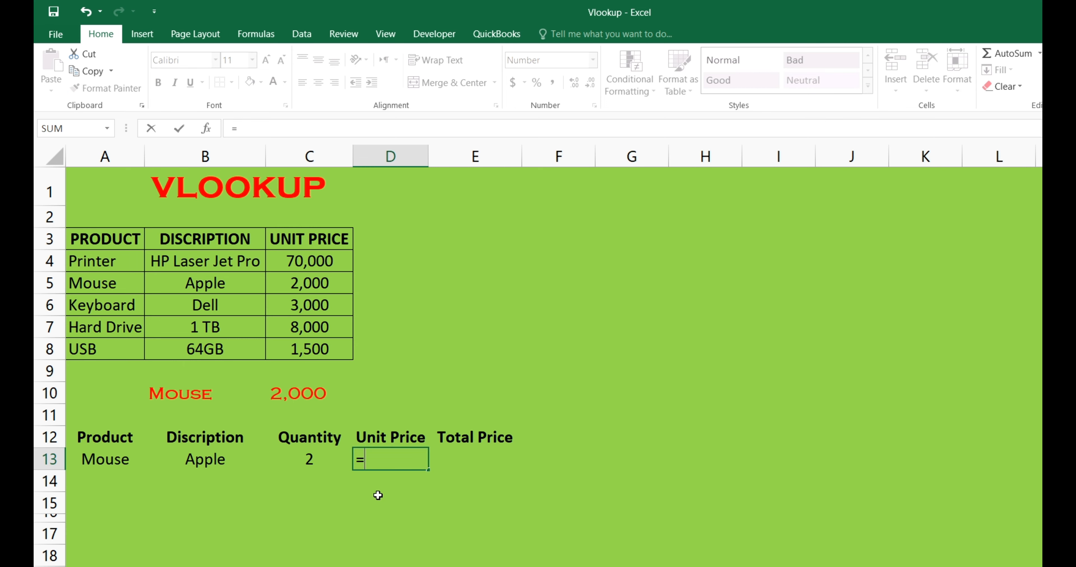
pyautogui.write('vl')
pyautogui.press('Tab')
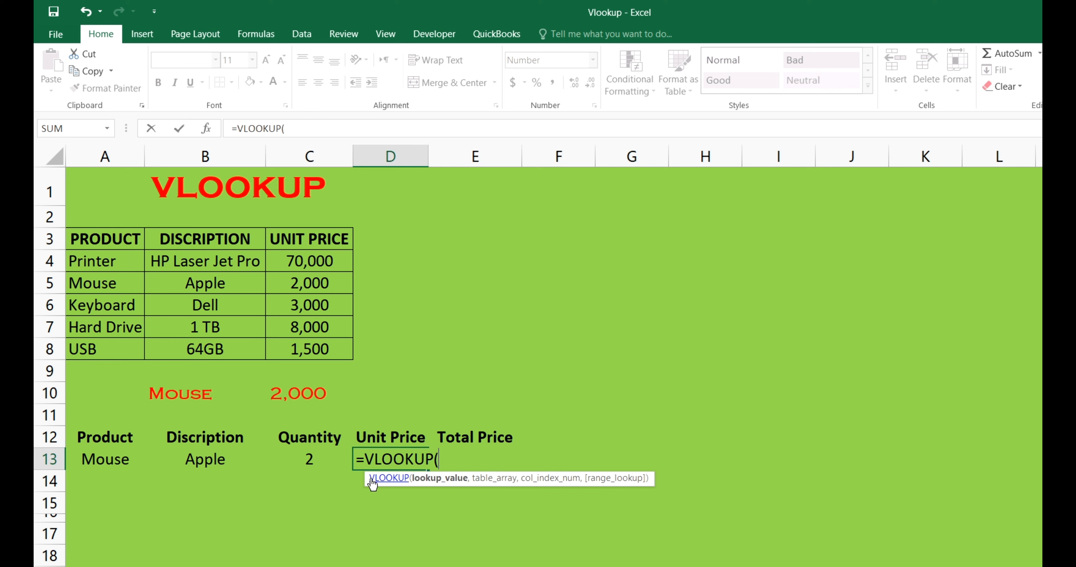
pyautogui.click(110, 462)
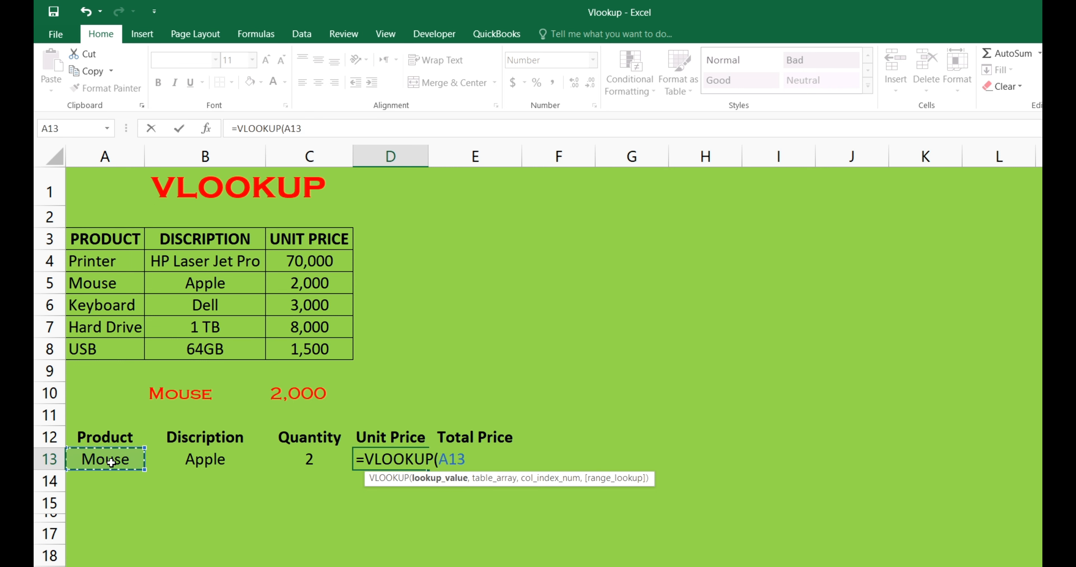
pyautogui.write(',')
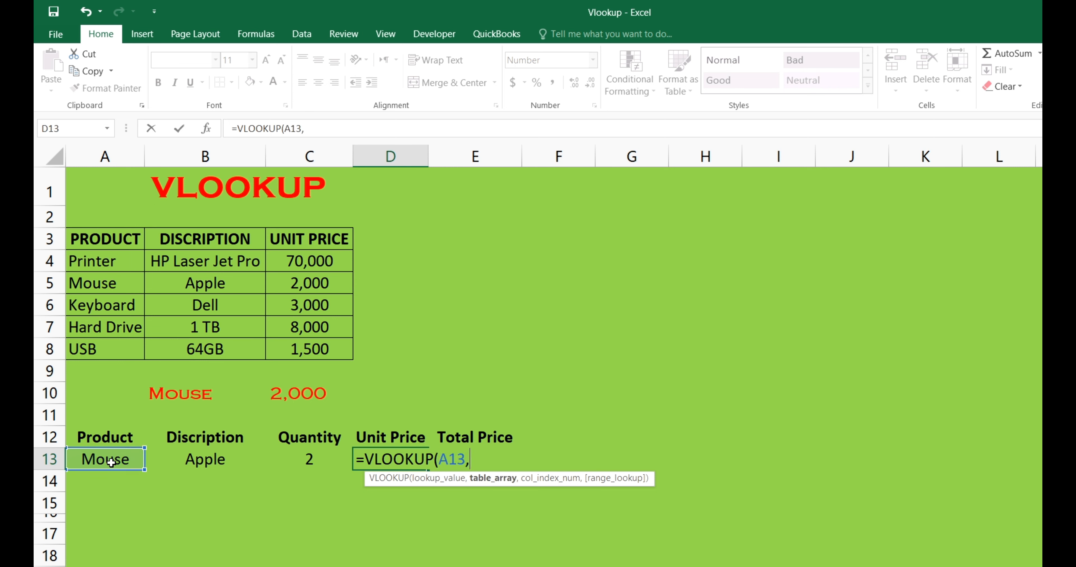
# Complete the unit price VLOOKUP with the absolute table range $A$3:$C$8, column index 3 and range lookup 0
pyautogui.click(107, 238)
pyautogui.moveTo(106, 238); pyautogui.dragTo(315, 346)
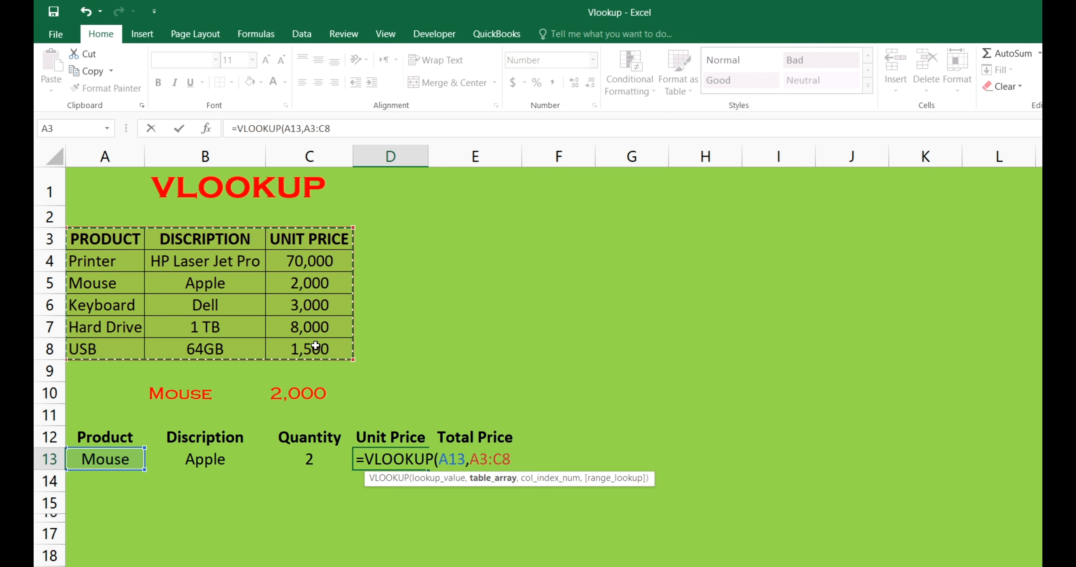
pyautogui.press('F4')
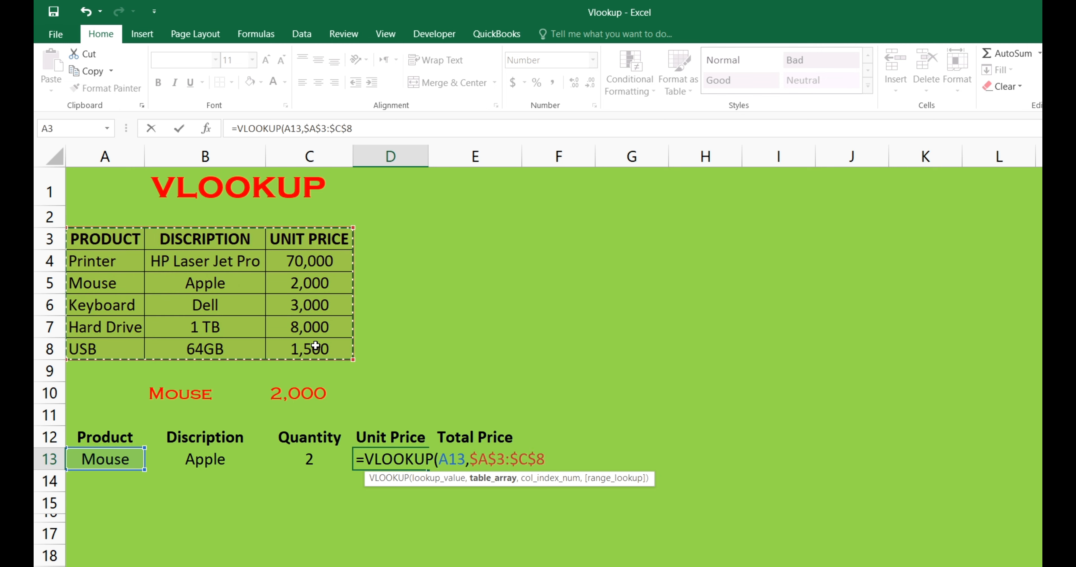
pyautogui.write(',')
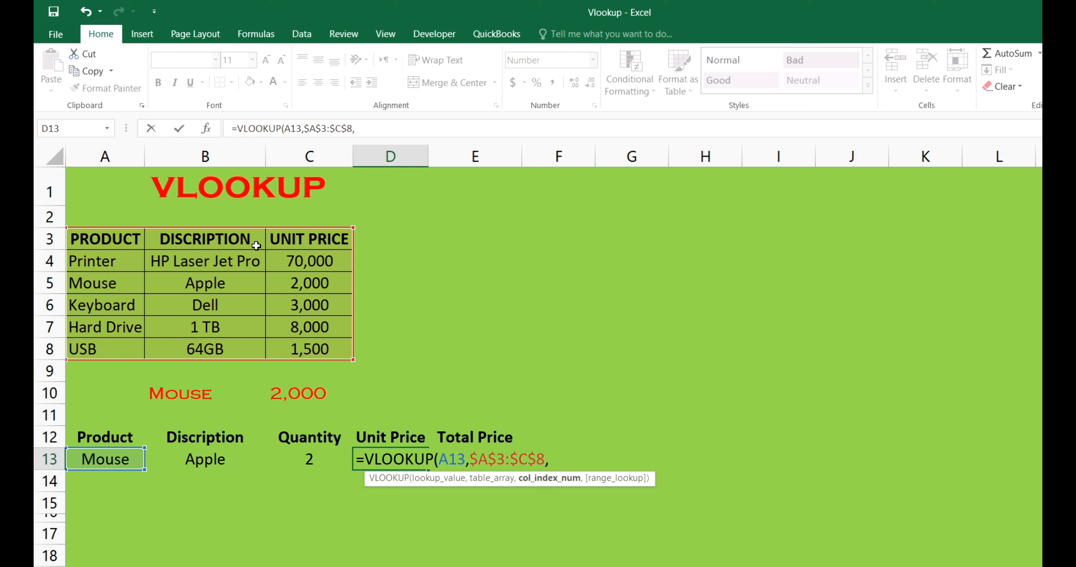
pyautogui.write('3,0')
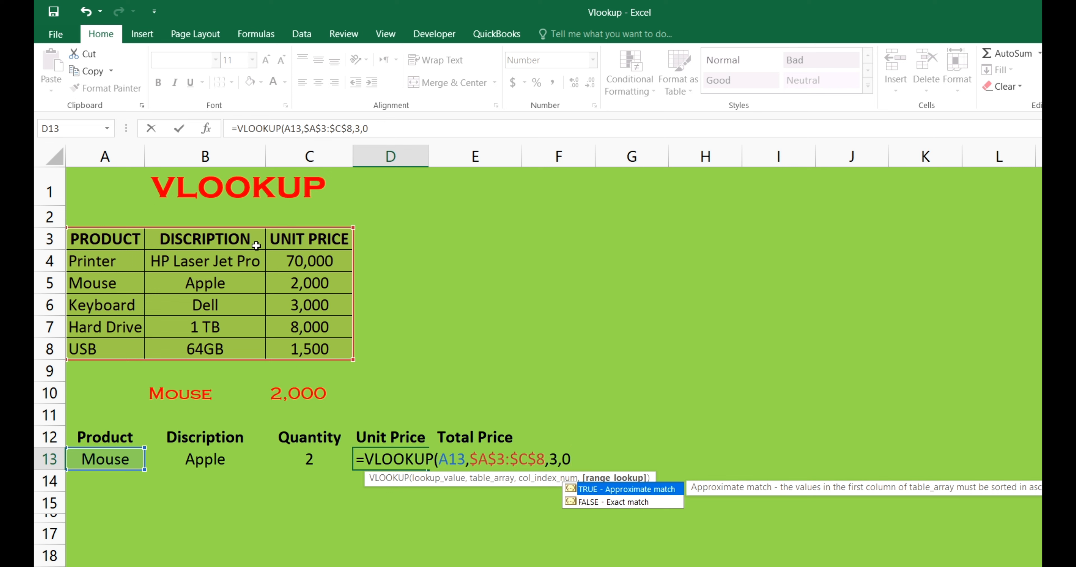
pyautogui.write(')')
pyautogui.press('Return')
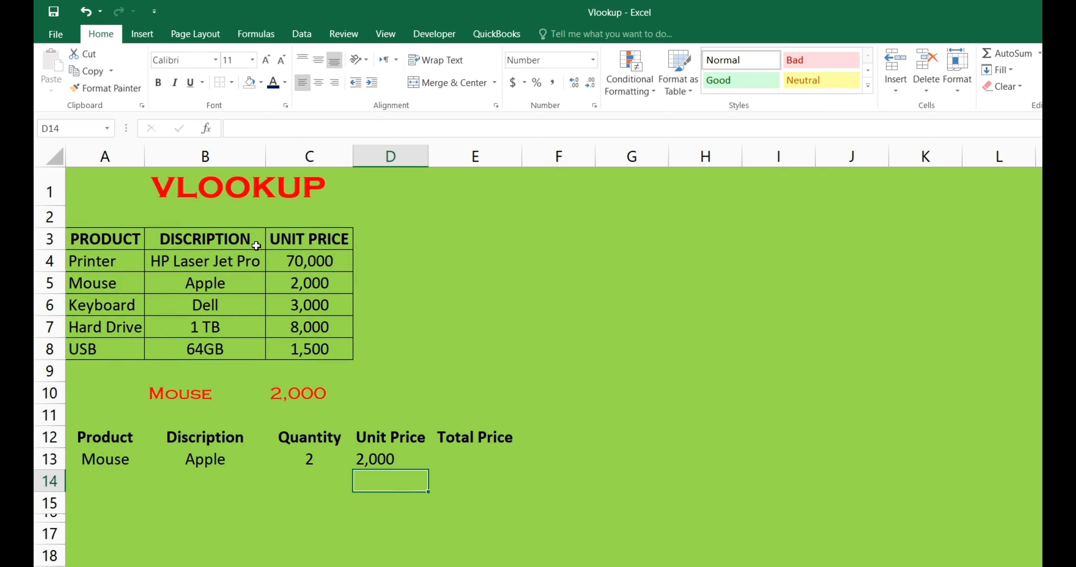
# Calculate the total price in E13 by multiplying the quantity in C13 by the unit price in D13
pyautogui.click(458, 461)
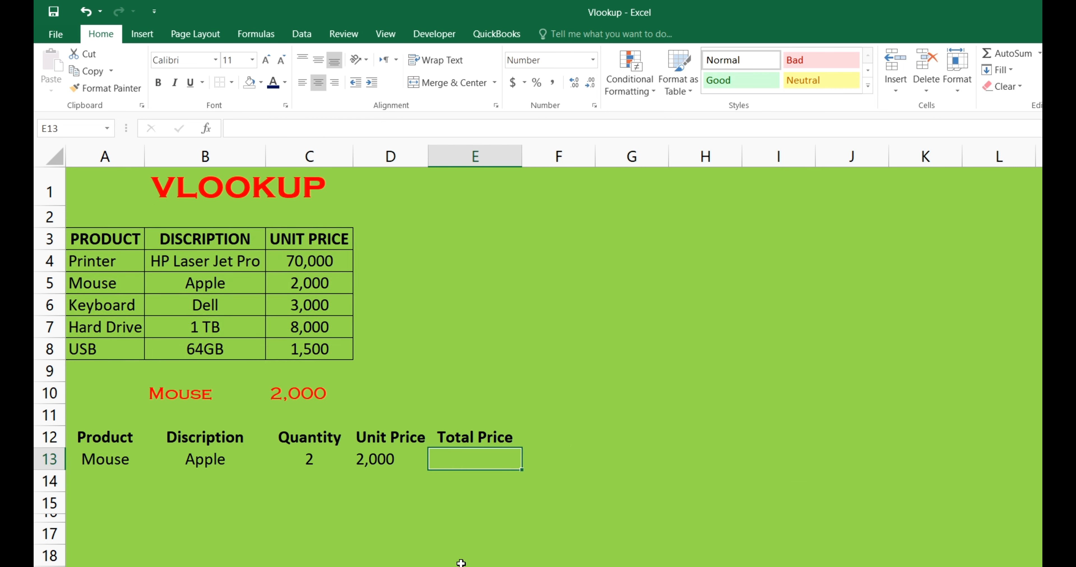
pyautogui.write('=')
pyautogui.press('Left')
pyautogui.press('Left')
pyautogui.press('Left')
pyautogui.press('Right')
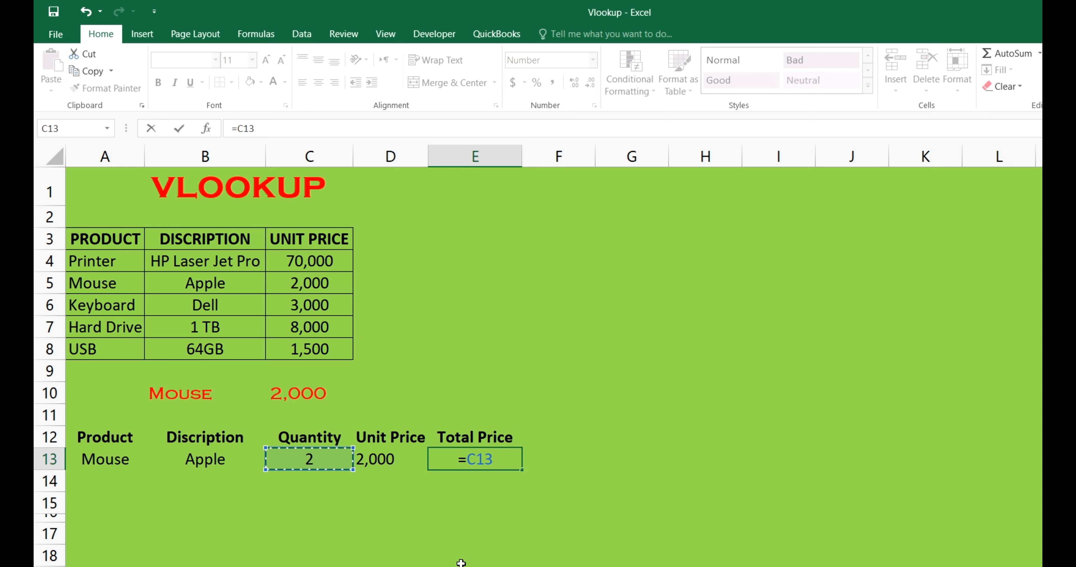
pyautogui.write('*')
pyautogui.press('Left')
pyautogui.press('Return')
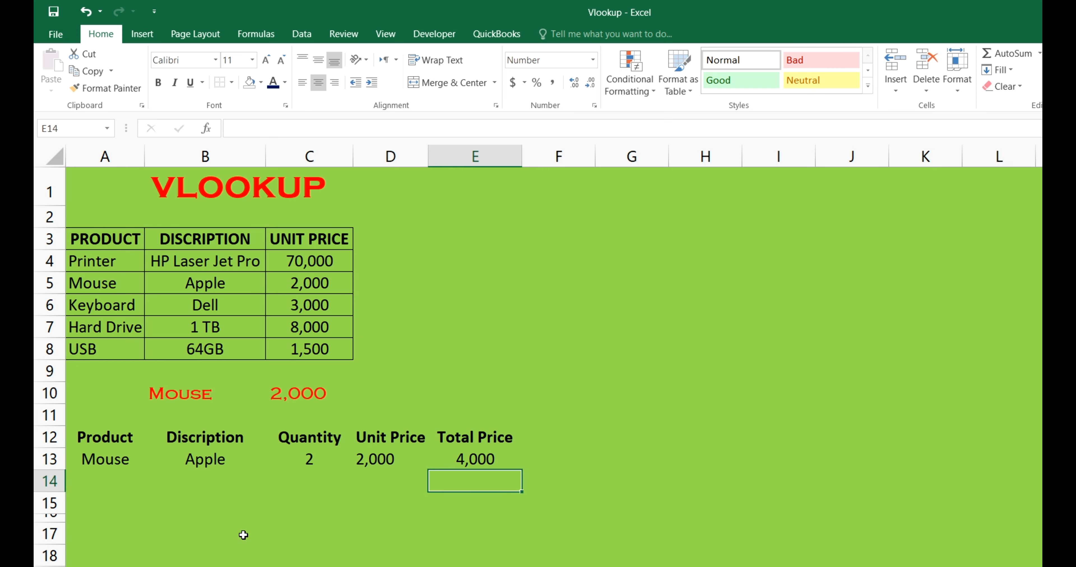
# Replace the product in A13 with USB to test the lookup formulas
pyautogui.click(114, 459)
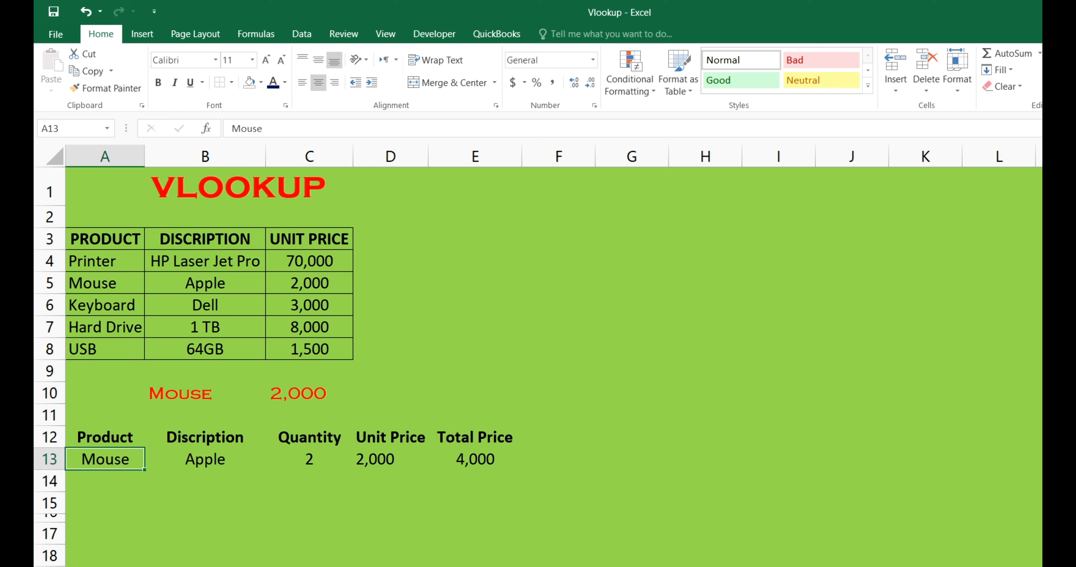
pyautogui.write('USB')
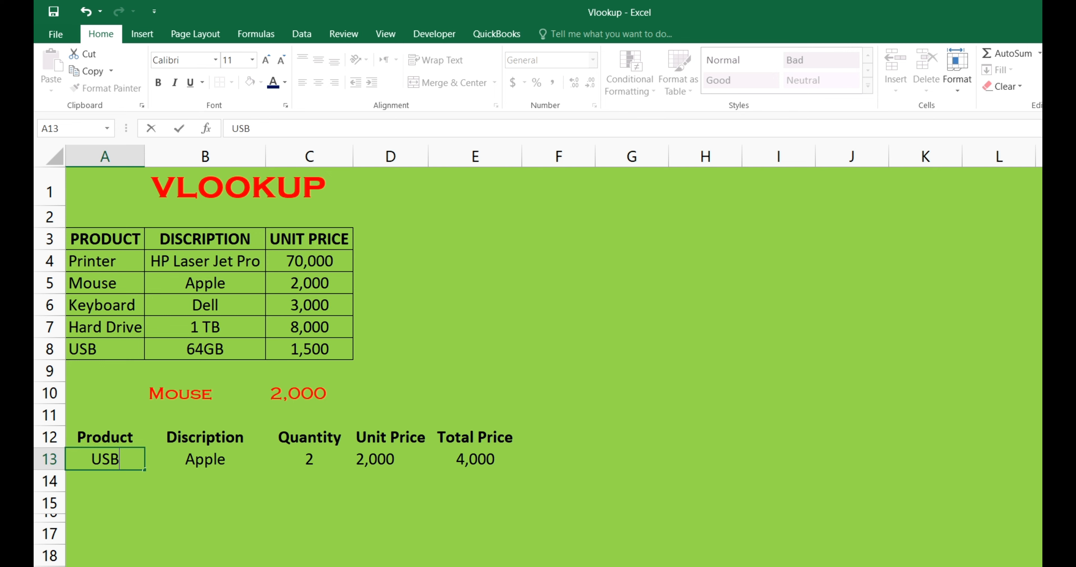
pyautogui.press('Return')
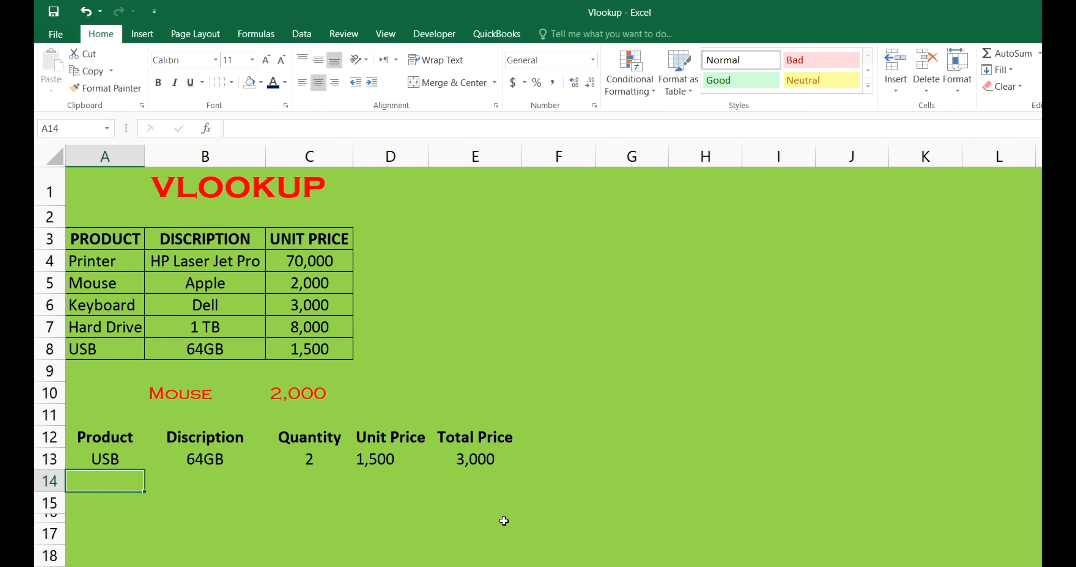
# Enter Keyboard as the product in A14 and fill B13:E13 down into row 14
pyautogui.write('Keyboard')
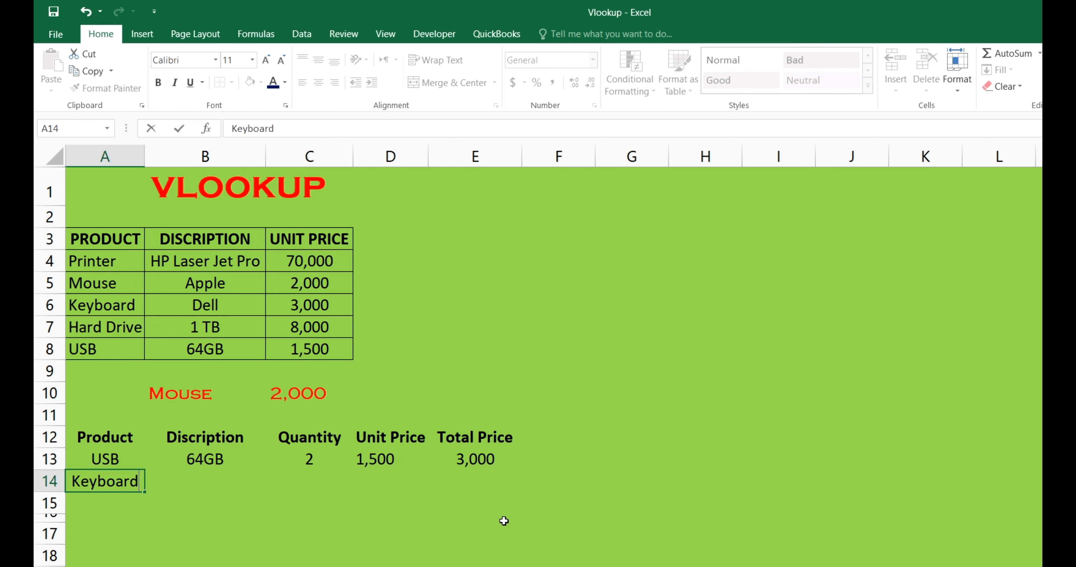
pyautogui.click(185, 481)
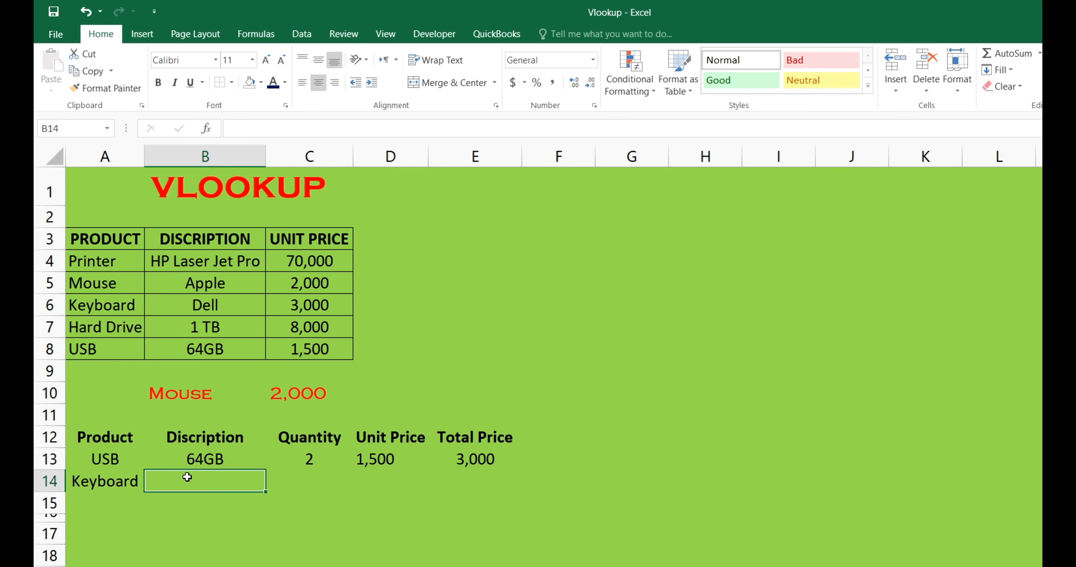
pyautogui.moveTo(201, 464); pyautogui.dragTo(510, 503)
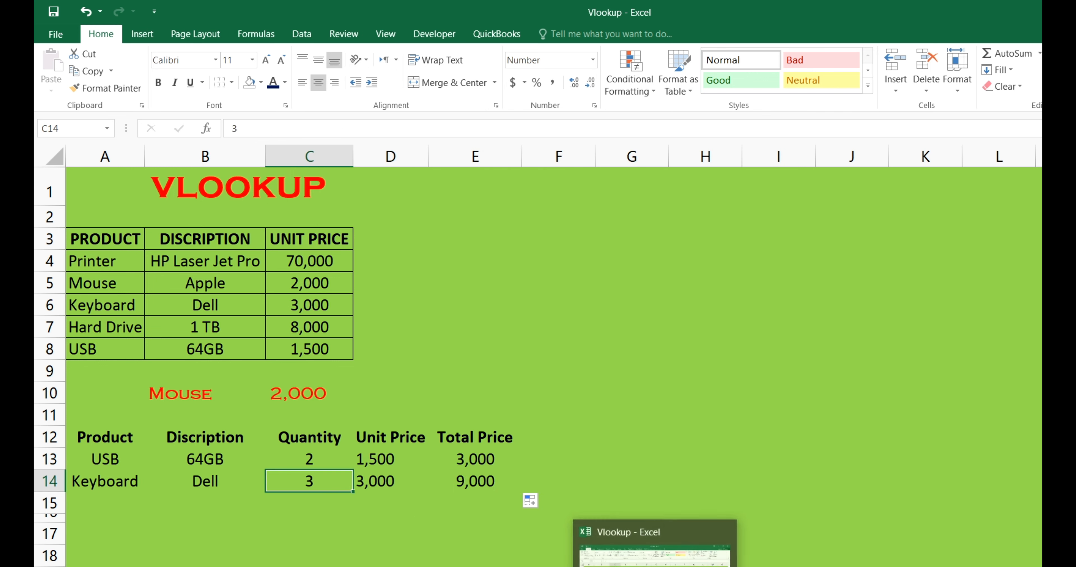
# Set the Keyboard quantity in C14 to 1 and check the unit price formula in D14
pyautogui.write('1')
pyautogui.press('Return')
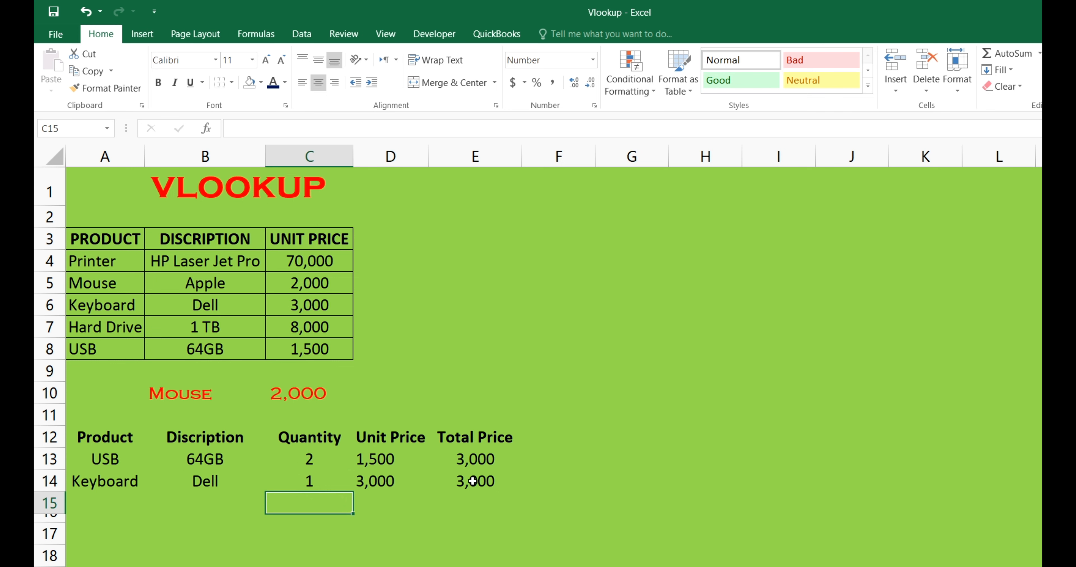
pyautogui.click(374, 487)
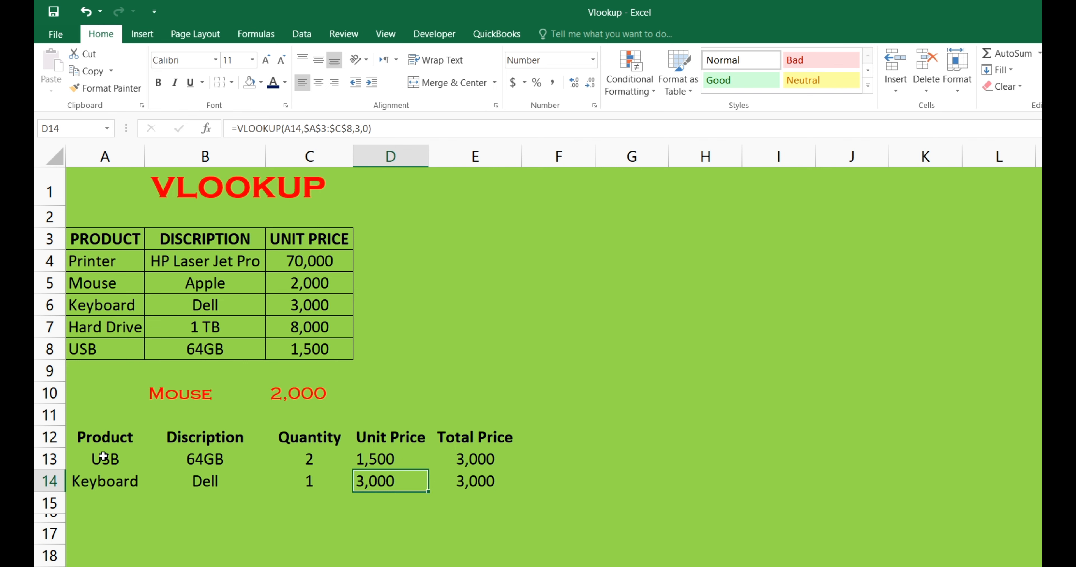
# Enter Mouse as the product in A15 and fill B14:E14 down into row 15
pyautogui.click(105, 503)
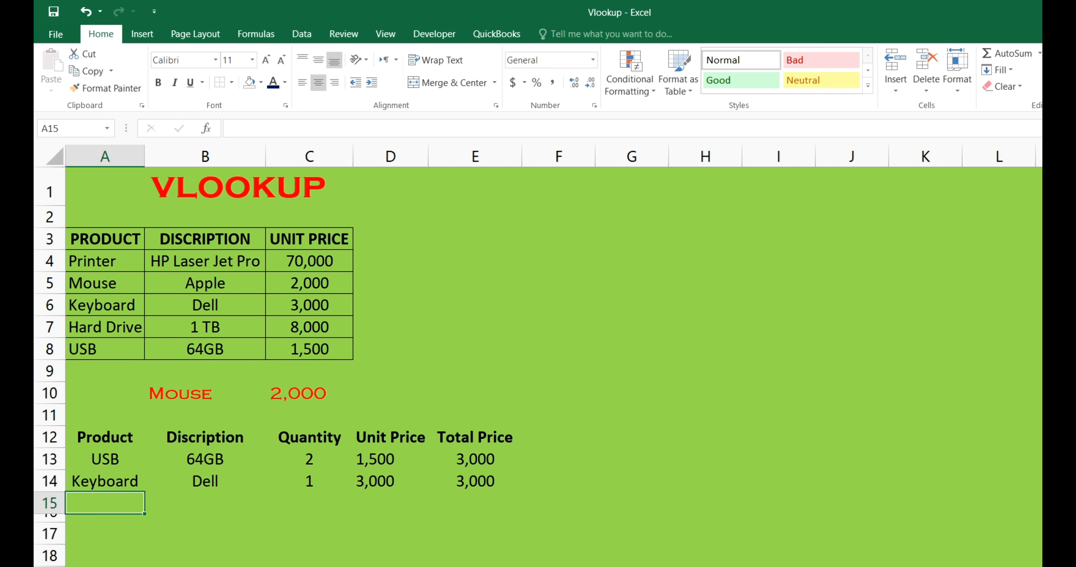
pyautogui.write('Mouse')
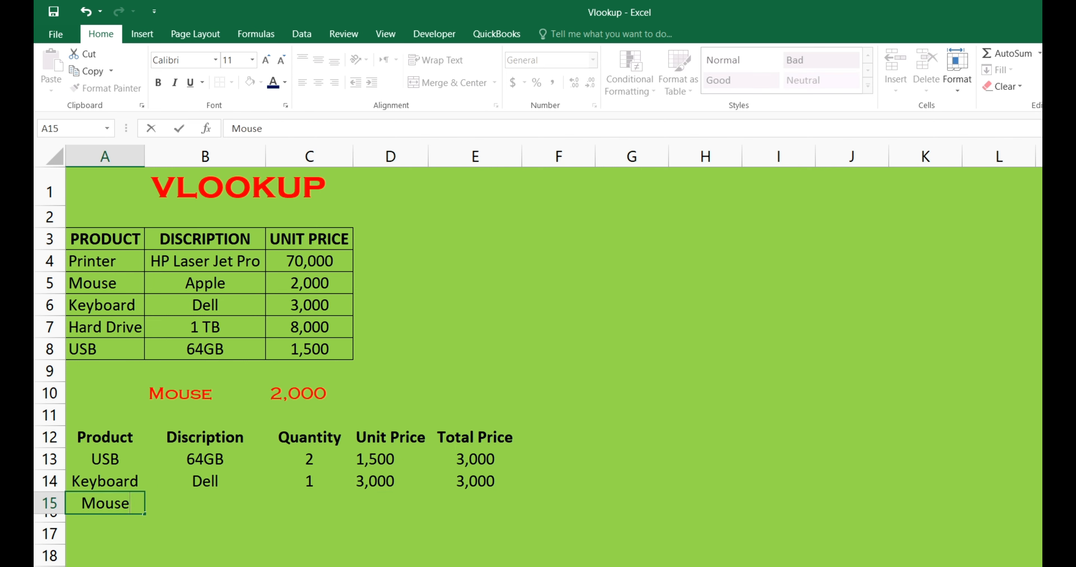
pyautogui.press('Tab')
pyautogui.moveTo(207, 480); pyautogui.dragTo(521, 514)
# Set the Mouse quantity in C15 to 5
pyautogui.click(309, 501)
pyautogui.write('5')
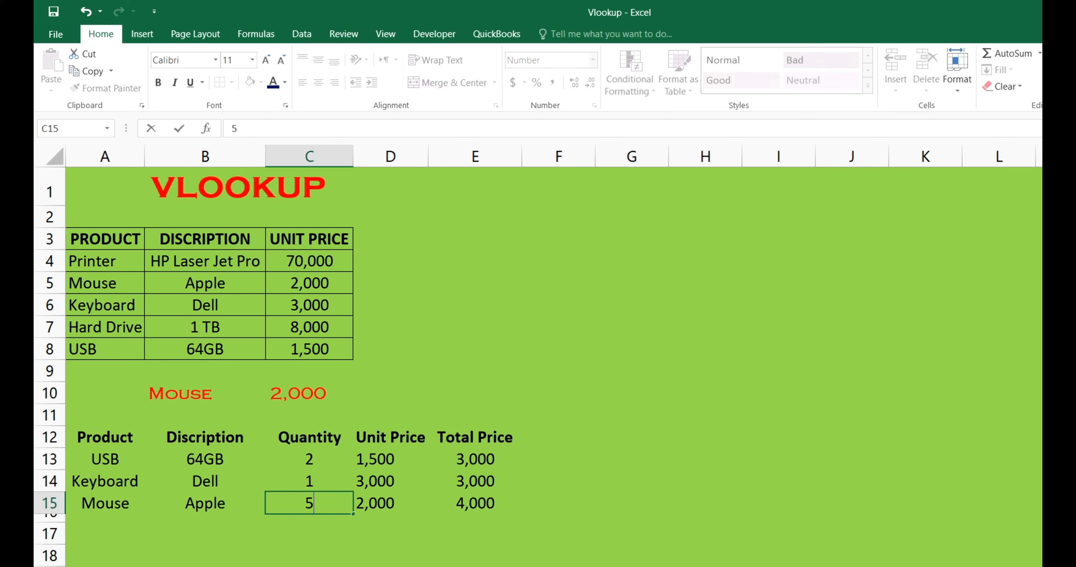
pyautogui.press('Return')
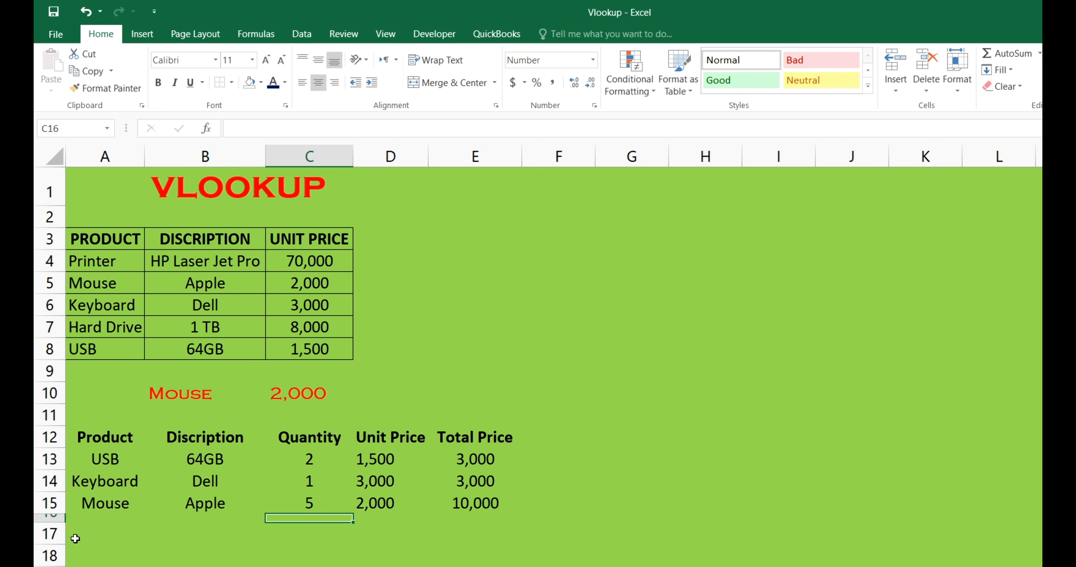
# Label row 17 Total and sum the total prices in E17 with =SUM(E13:E16)
pyautogui.click(84, 535)
pyautogui.write('Tot')
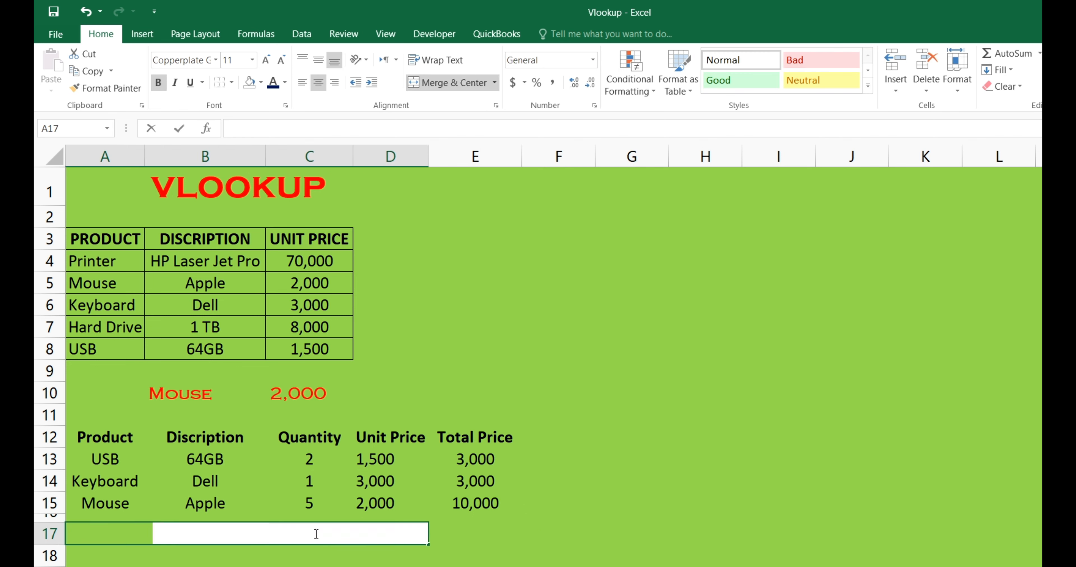
pyautogui.write('al')
pyautogui.press('Tab')
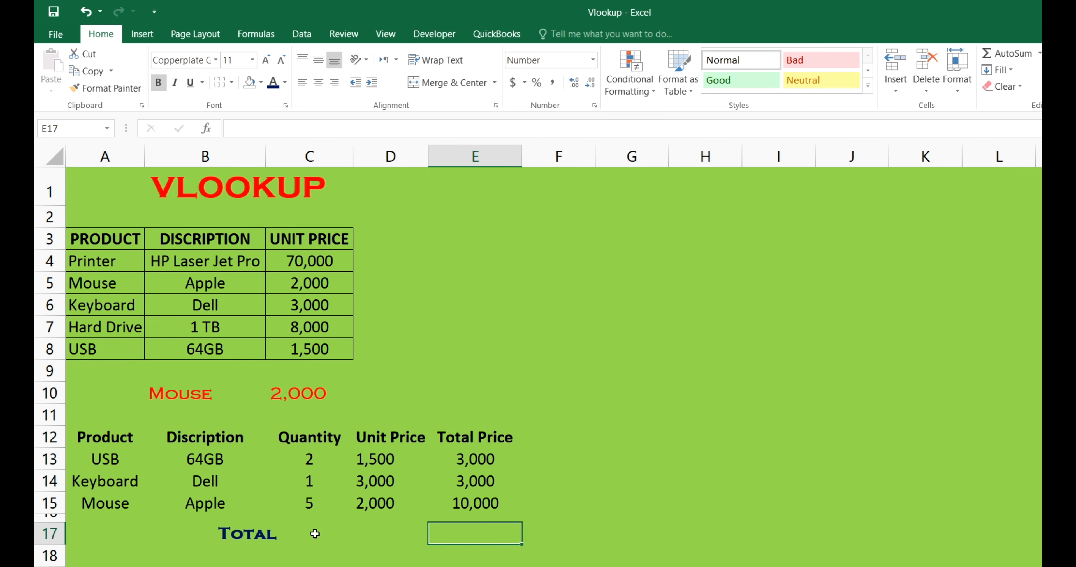
pyautogui.hotkey('alt', '=')
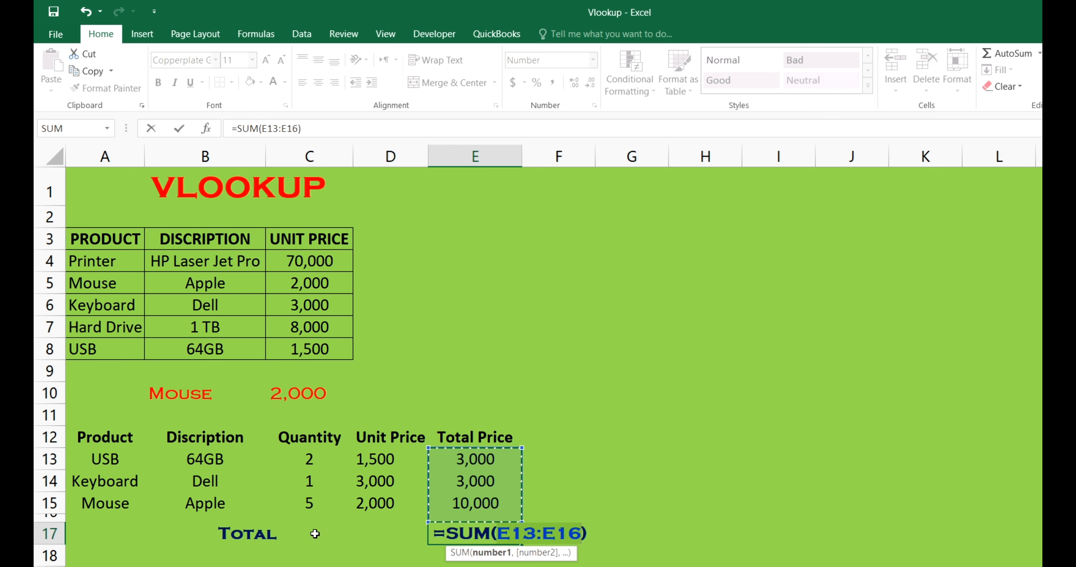
pyautogui.press('Return')
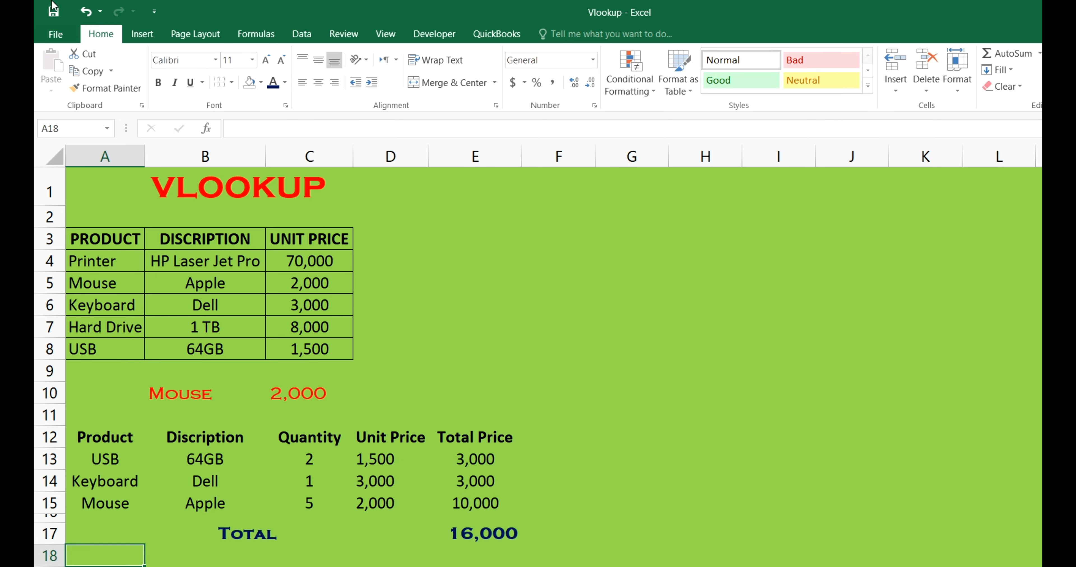
pyautogui.click(471, 537)
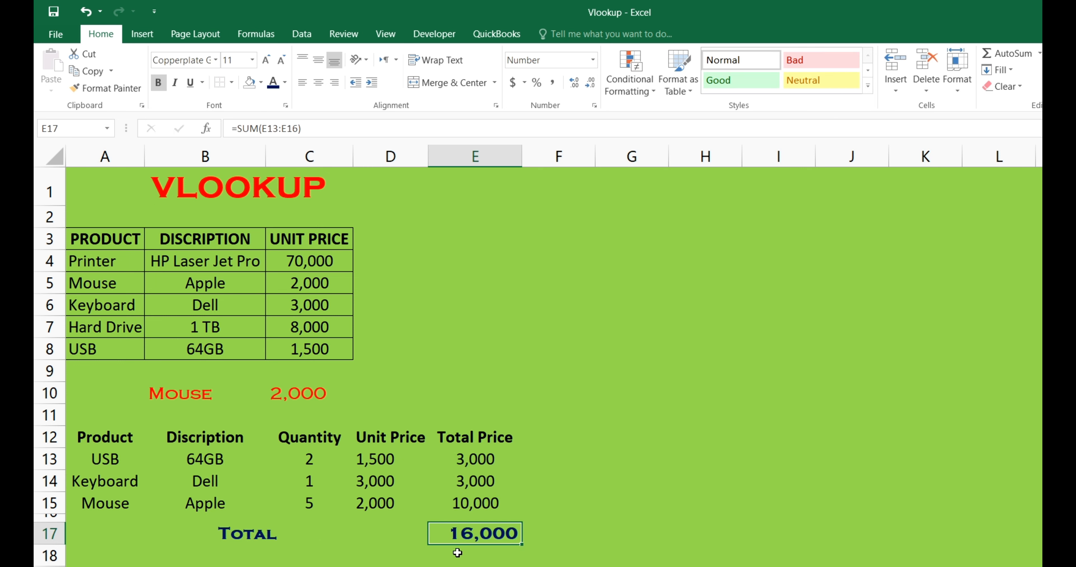
# Change the product in A13 to Printer
pyautogui.click(107, 463)
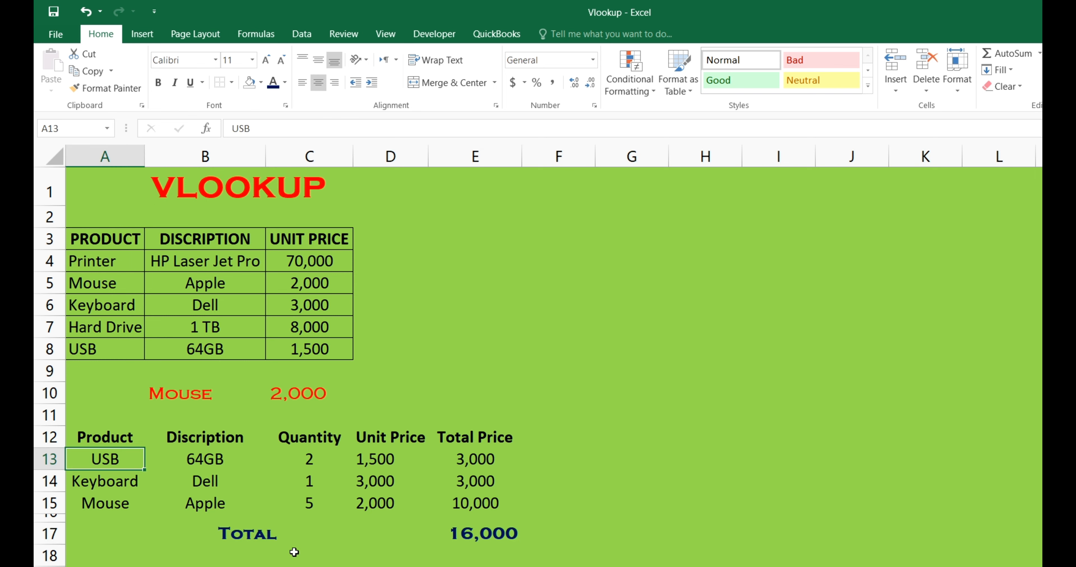
pyautogui.write('Printer')
pyautogui.press('Return')
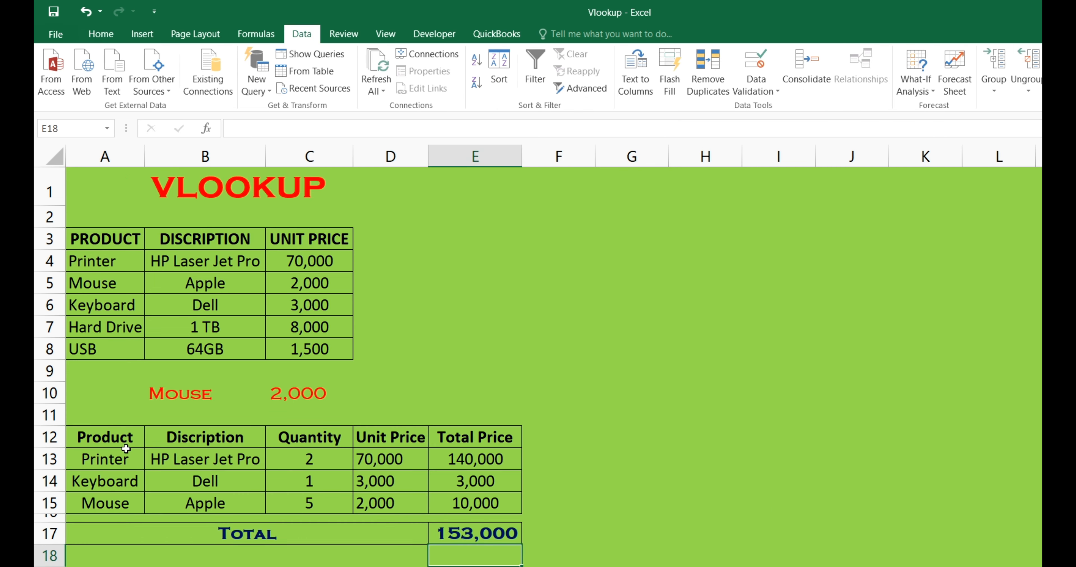
pyautogui.click(96, 504)
pyautogui.click(119, 484)
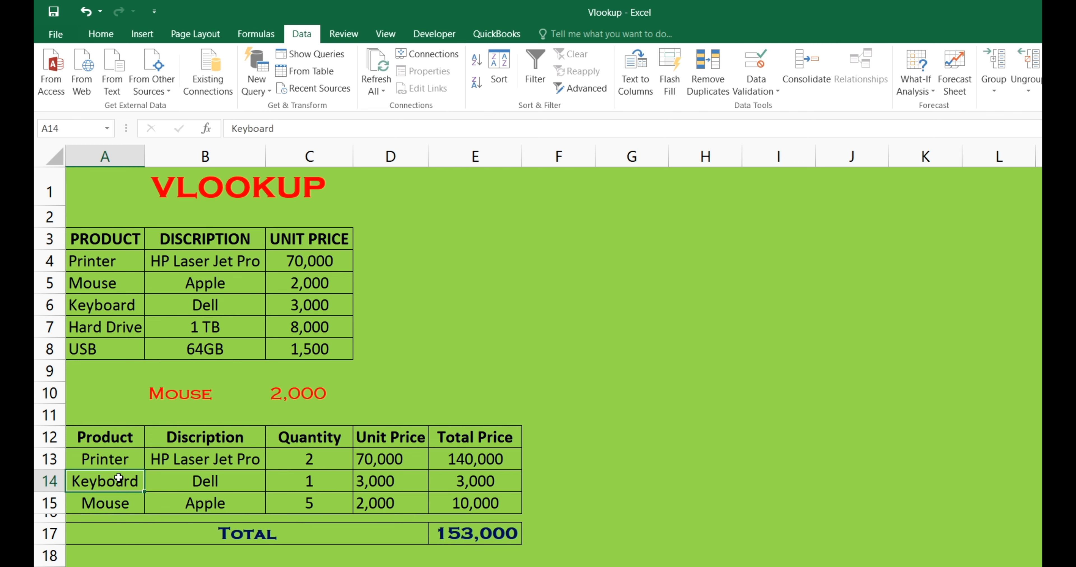
pyautogui.click(114, 453)
pyautogui.click(124, 488)
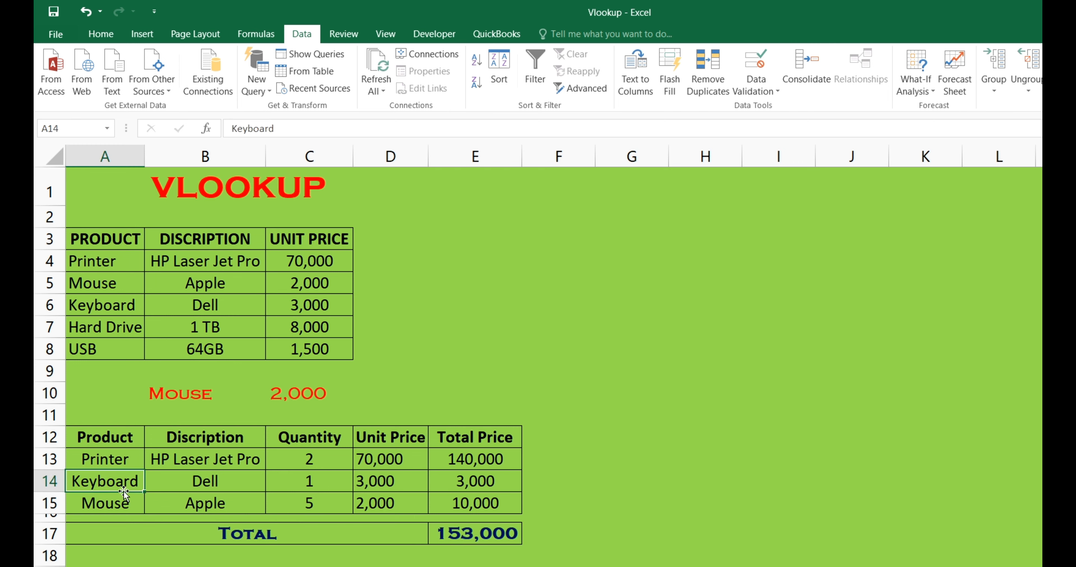
pyautogui.click(128, 506)
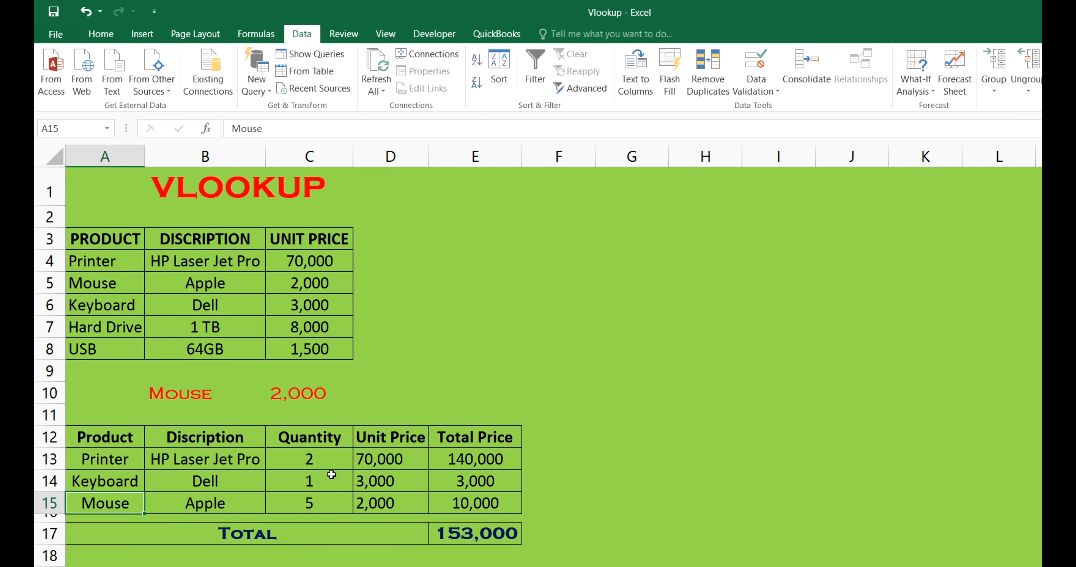
# Open data validation for the product cells A13:A15 and set the allowed values to List
pyautogui.click(131, 459)
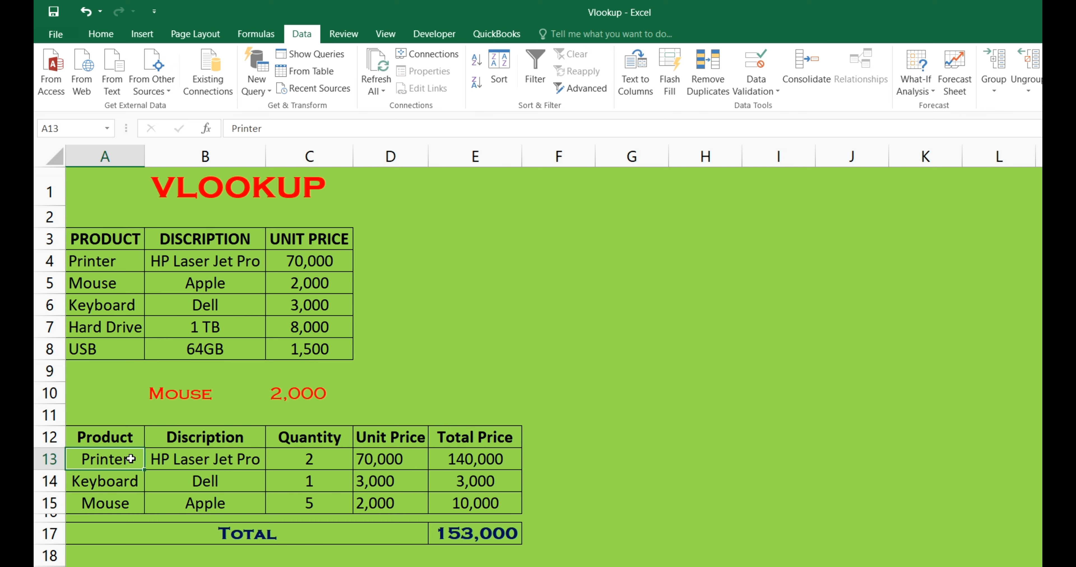
pyautogui.click(116, 483)
pyautogui.click(120, 501)
pyautogui.moveTo(125, 459); pyautogui.dragTo(122, 501)
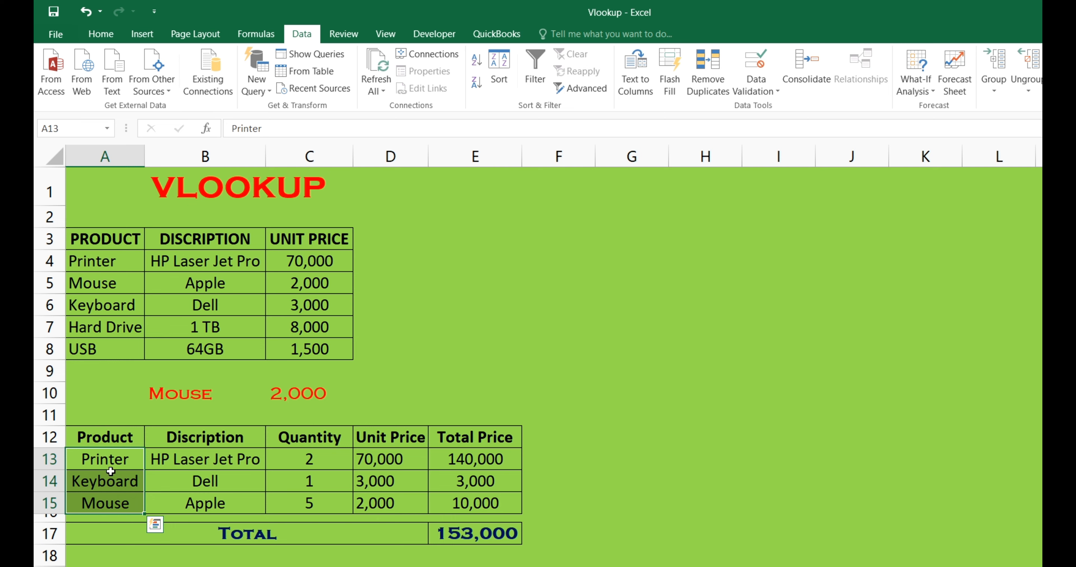
pyautogui.click(100, 34)
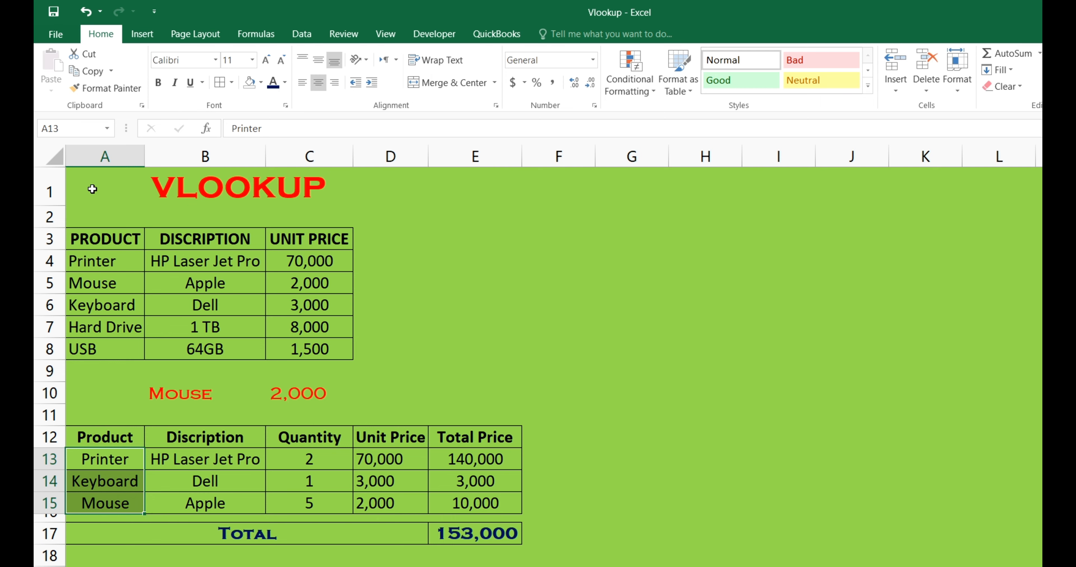
pyautogui.moveTo(151, 533)
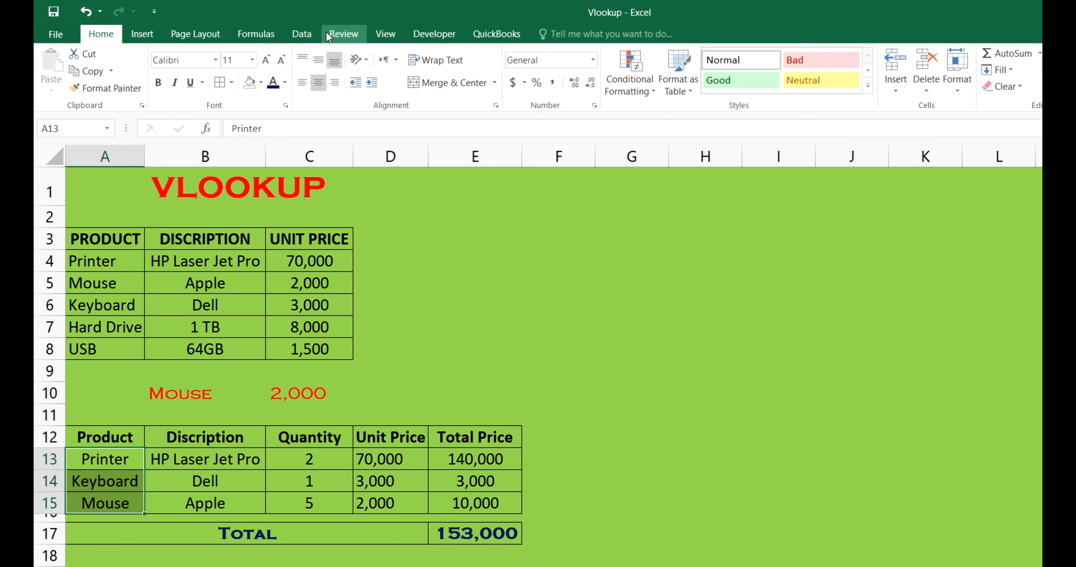
pyautogui.click(309, 32)
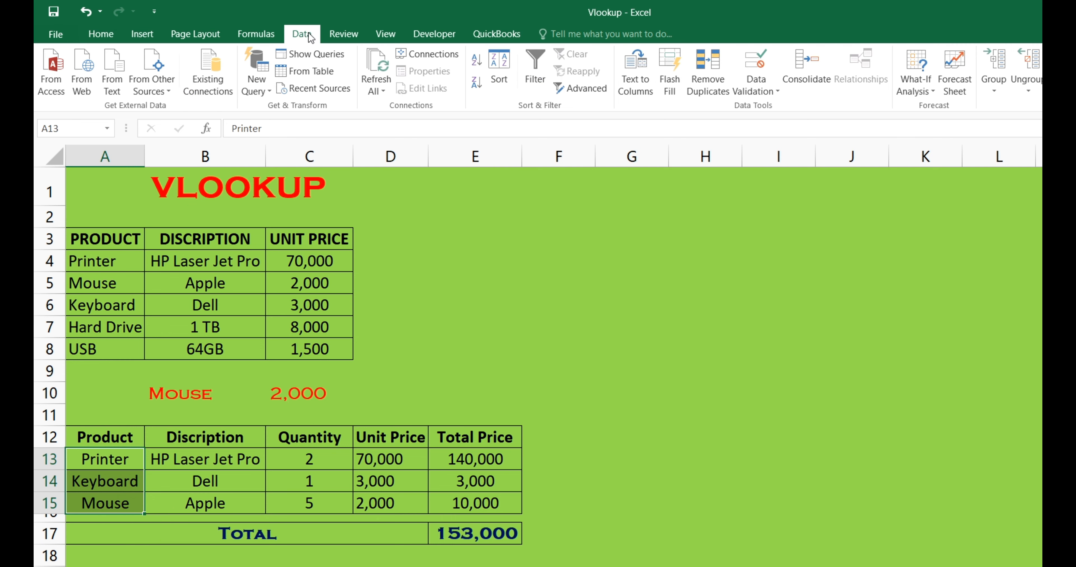
pyautogui.click(754, 91)
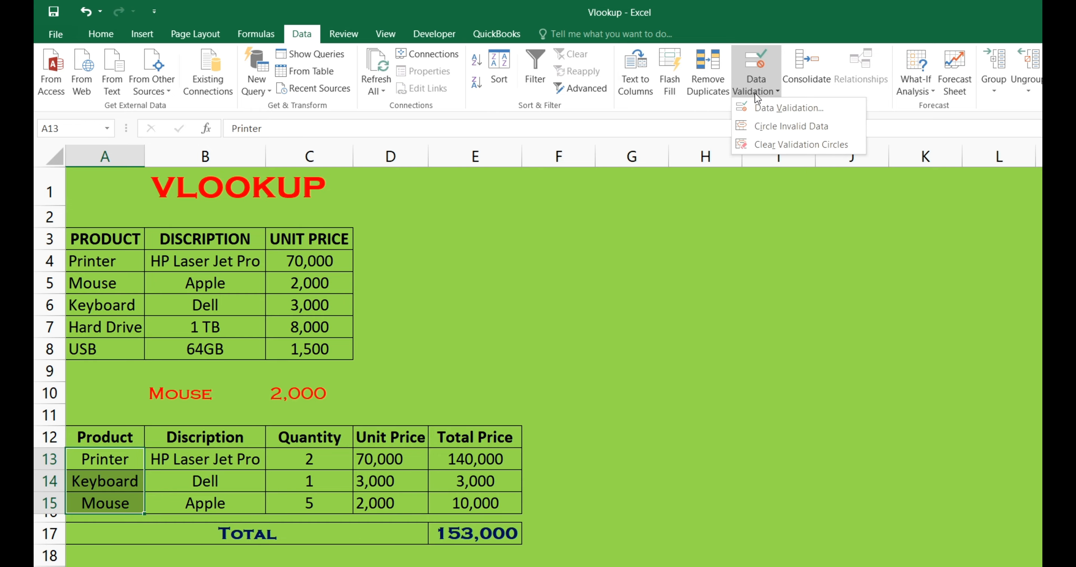
pyautogui.click(761, 108)
pyautogui.click(718, 276)
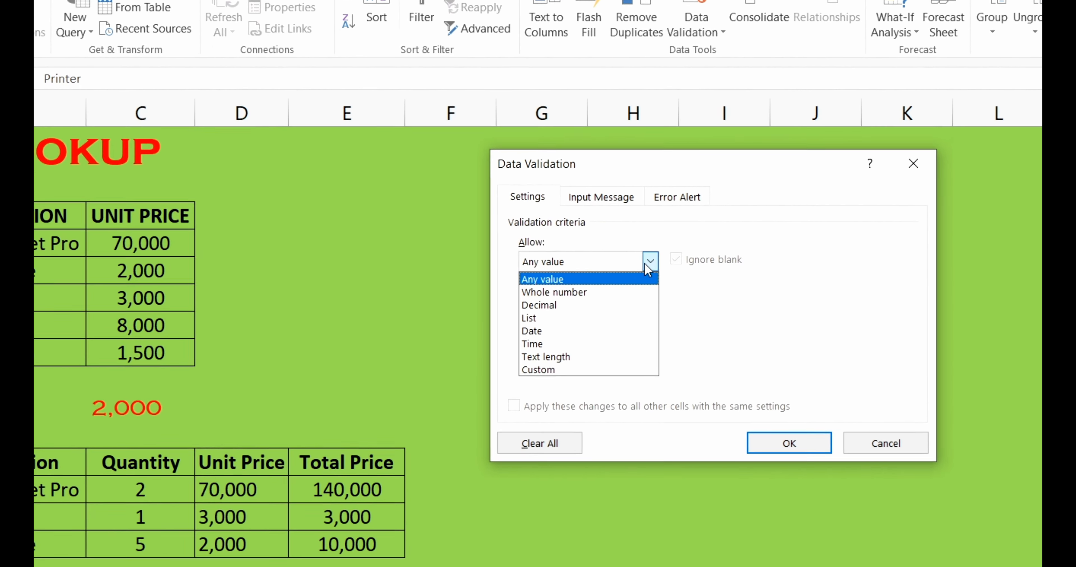
pyautogui.click(607, 318)
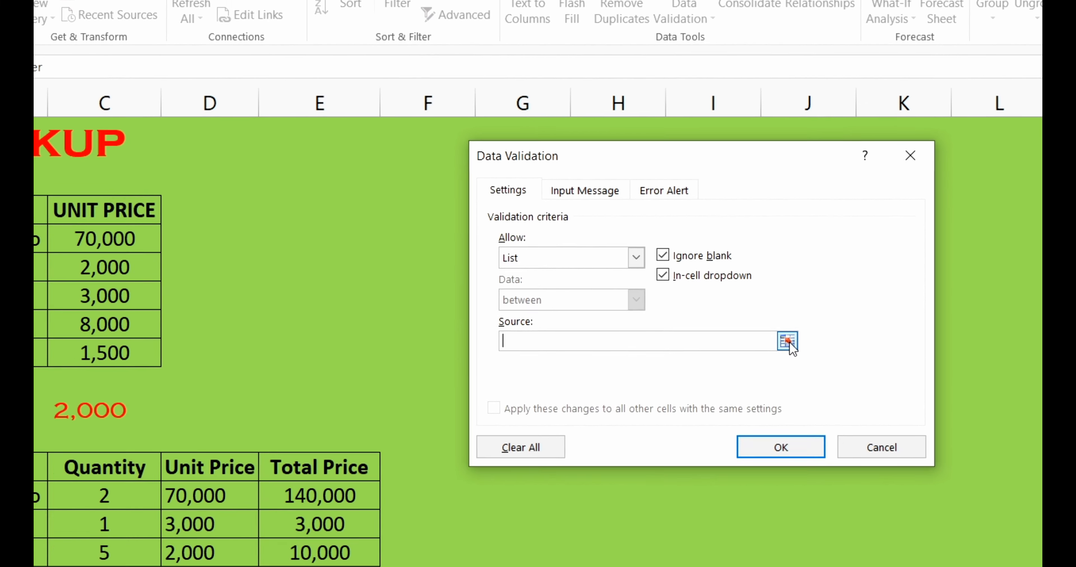
# Use =$A$4:$A$8 as the validation list source and apply the rule
pyautogui.click(671, 347)
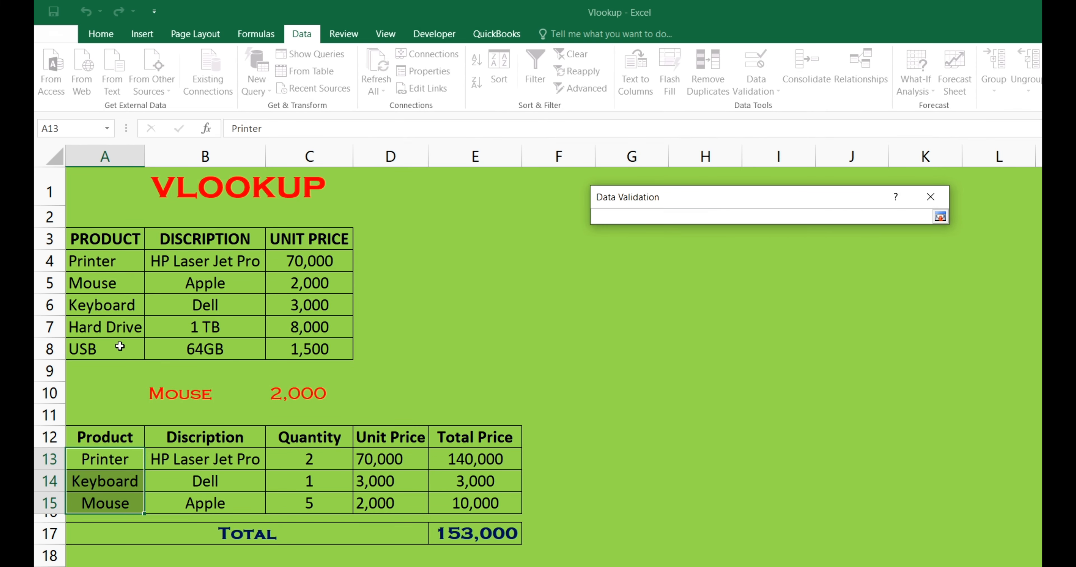
pyautogui.moveTo(120, 263); pyautogui.dragTo(122, 348)
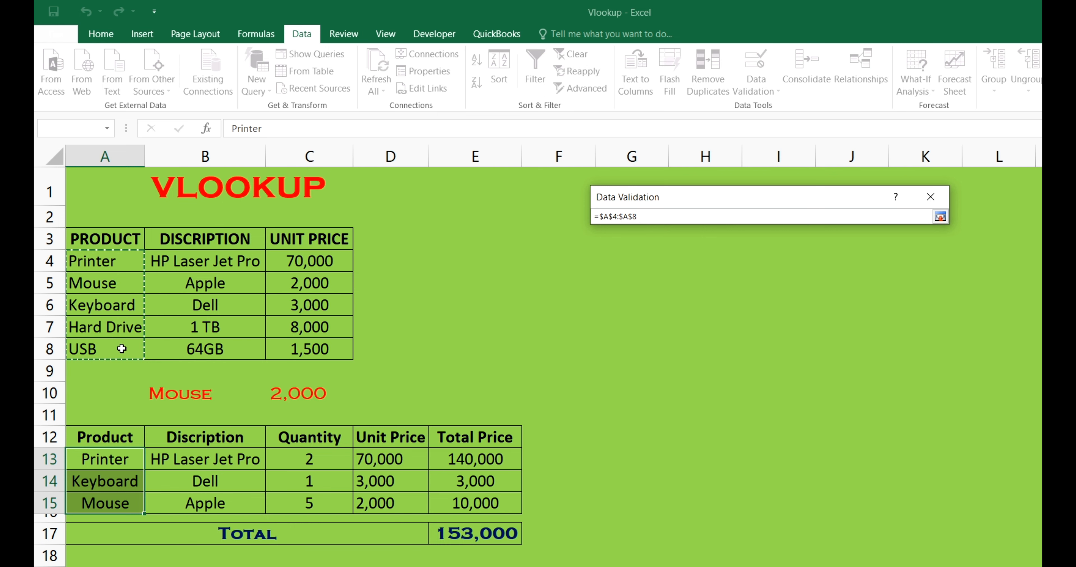
pyautogui.press('Return')
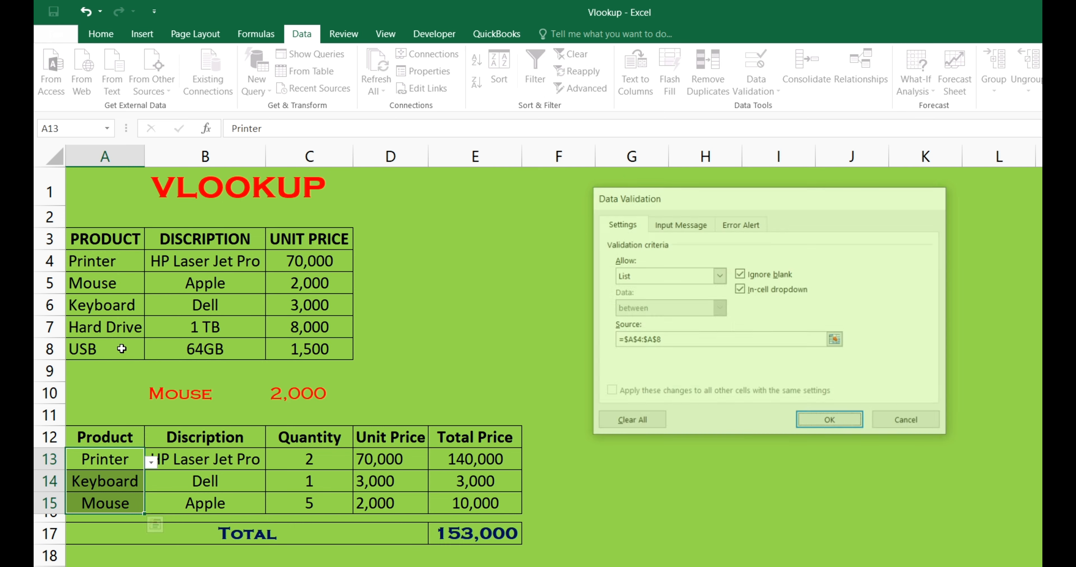
pyautogui.press('Return')
# Choose USB as the product in A13 from the in-cell list
pyautogui.click(183, 462)
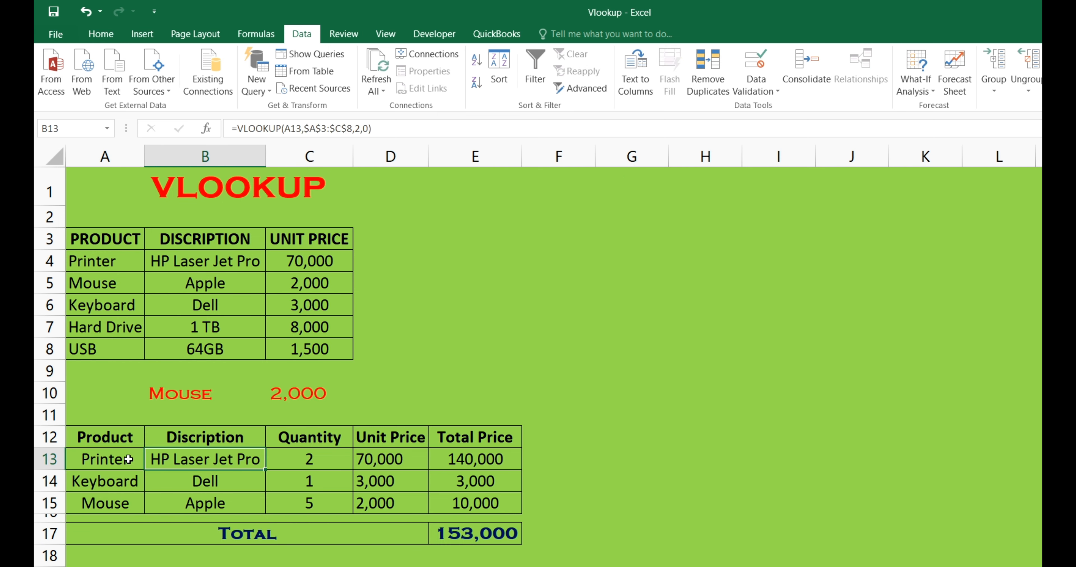
pyautogui.click(125, 478)
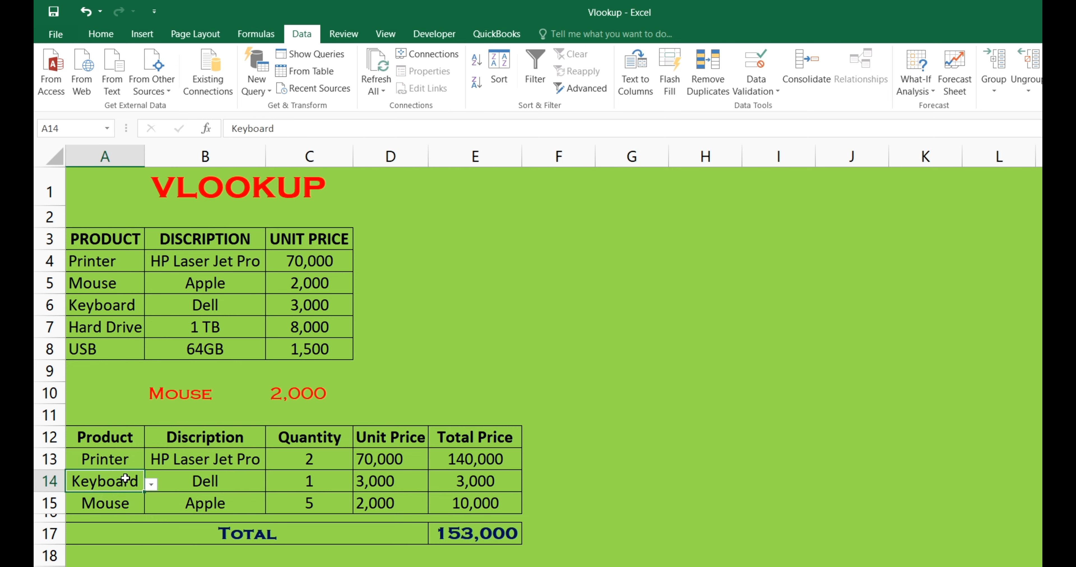
pyautogui.click(124, 463)
pyautogui.click(150, 464)
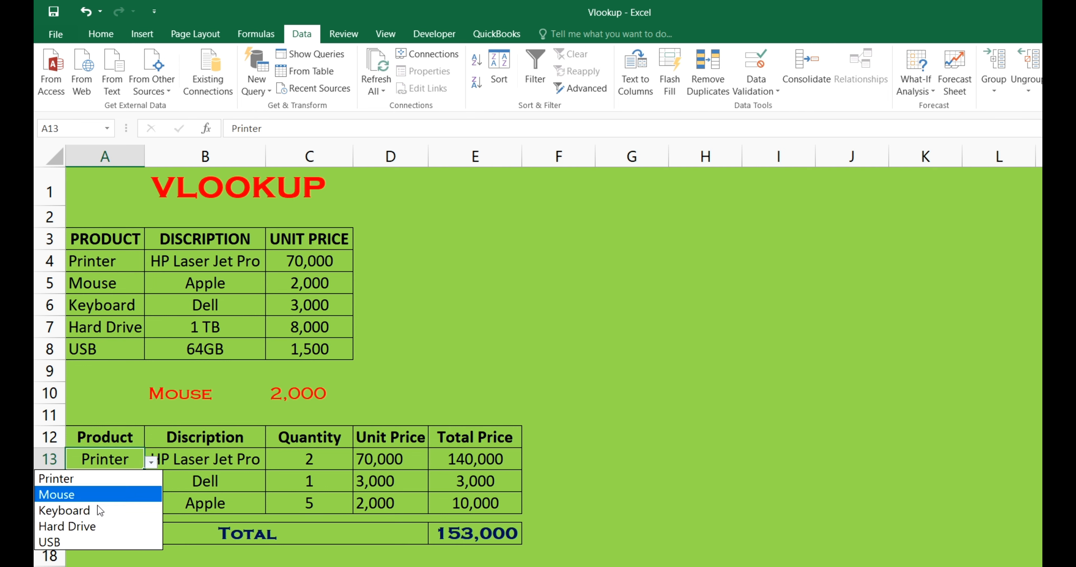
pyautogui.click(55, 543)
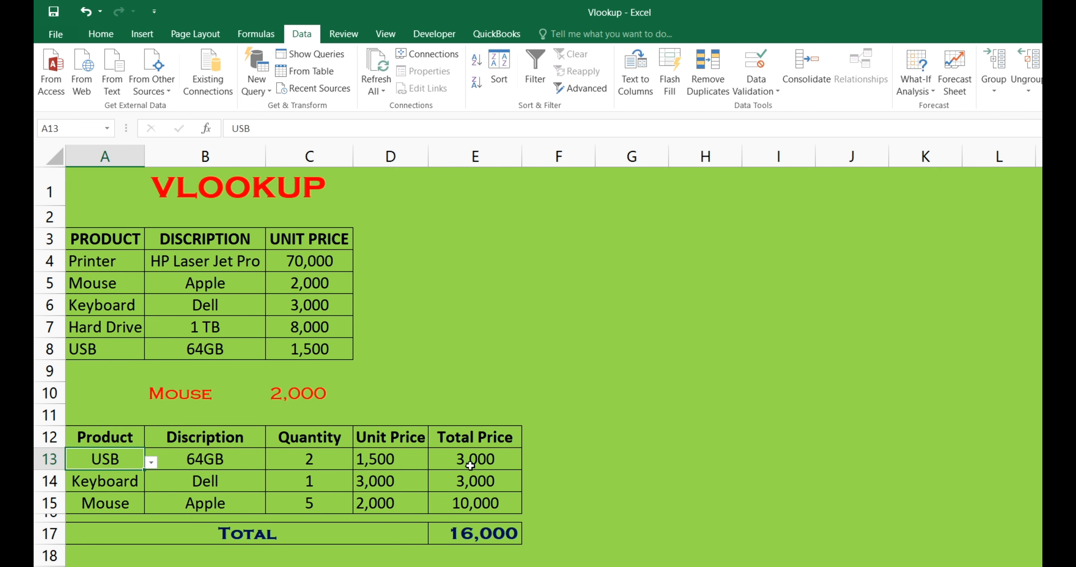
# Choose Printer as the product in A14 from the in-cell list
pyautogui.click(122, 488)
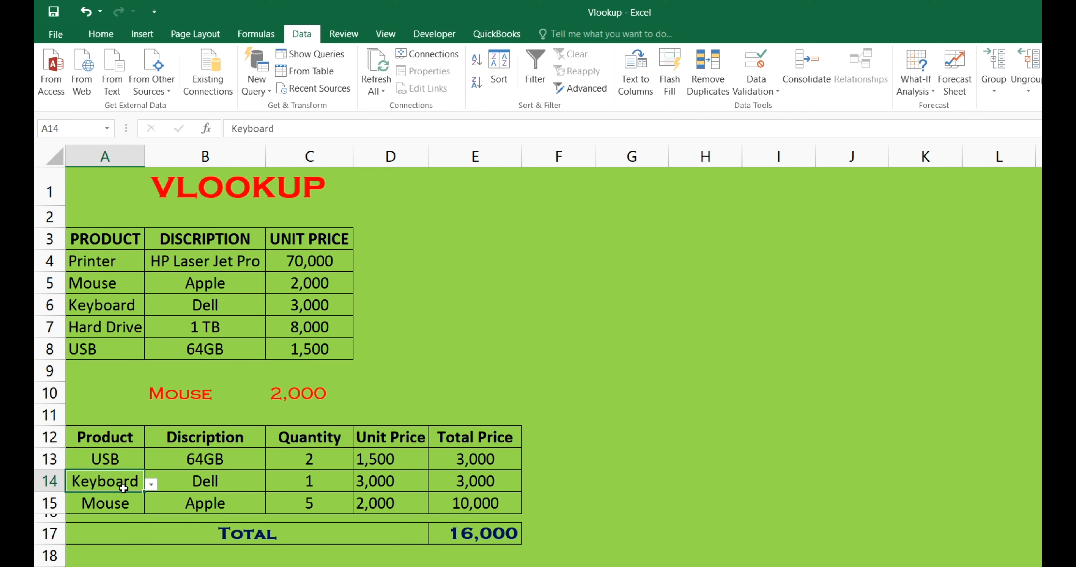
pyautogui.click(151, 485)
pyautogui.click(95, 502)
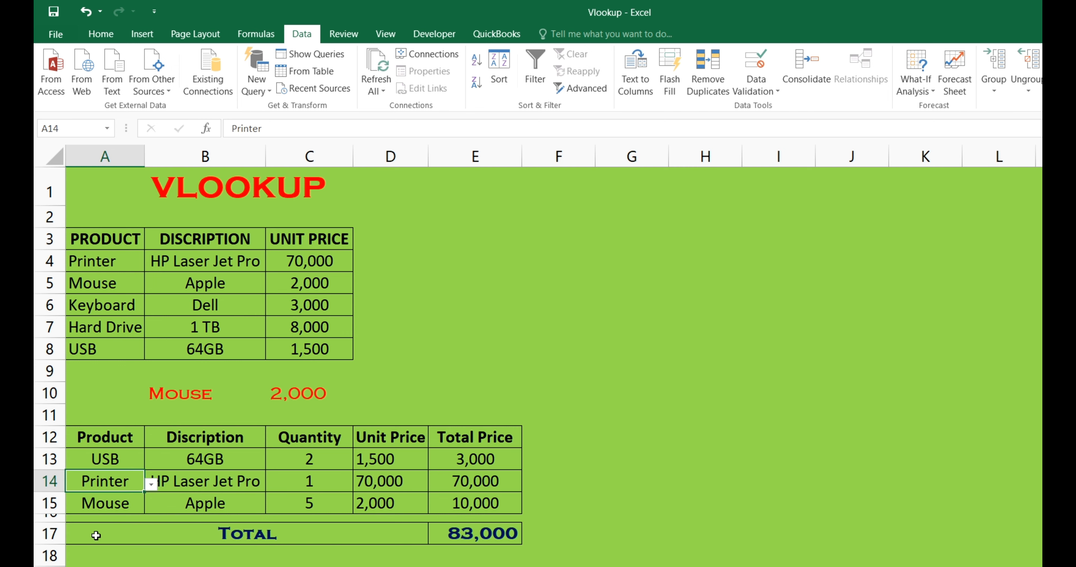
# Choose Hard Drive as the product in A15 from the in-cell list
pyautogui.click(123, 504)
pyautogui.click(151, 507)
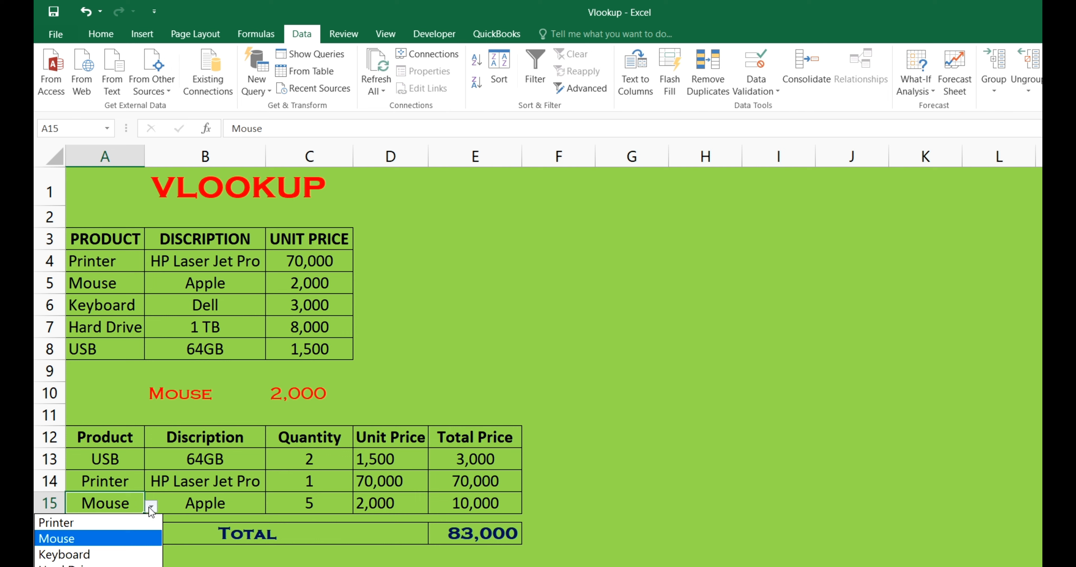
pyautogui.press('Down')
pyautogui.press('Down')
pyautogui.press('Return')
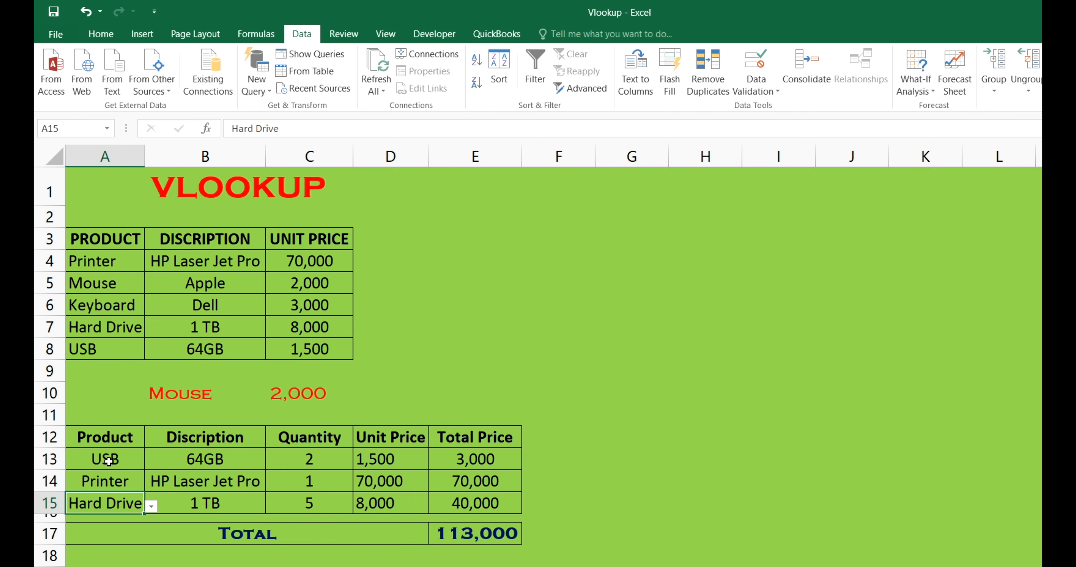
pyautogui.click(466, 539)
pyautogui.click(446, 564)
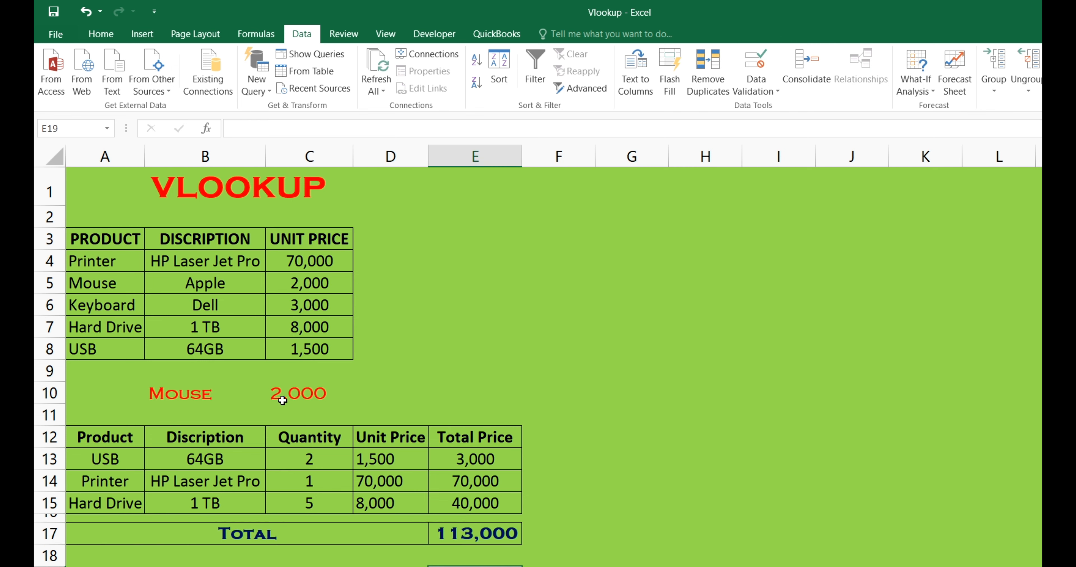
pyautogui.click(401, 384)
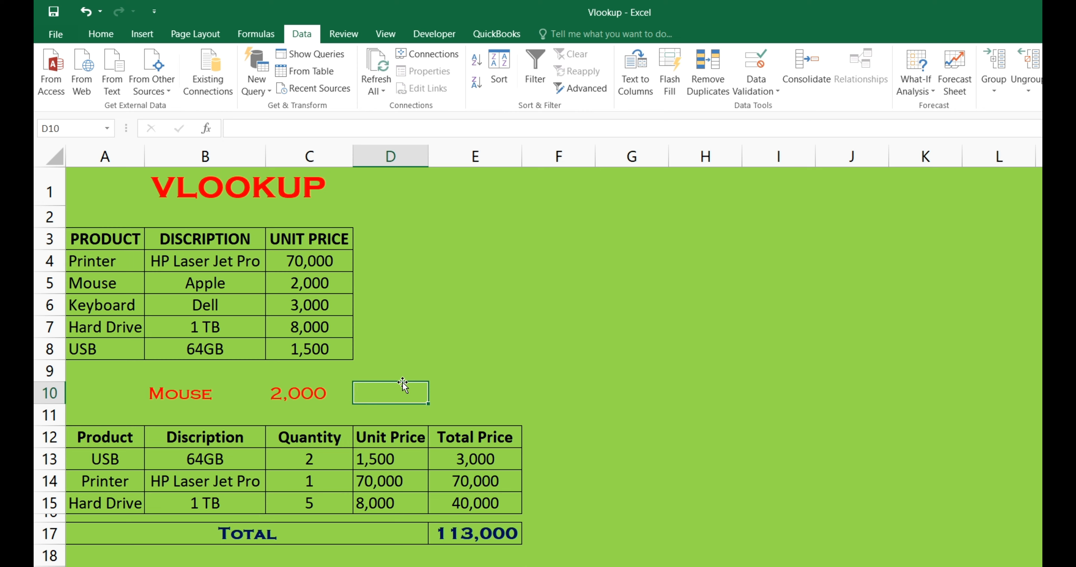